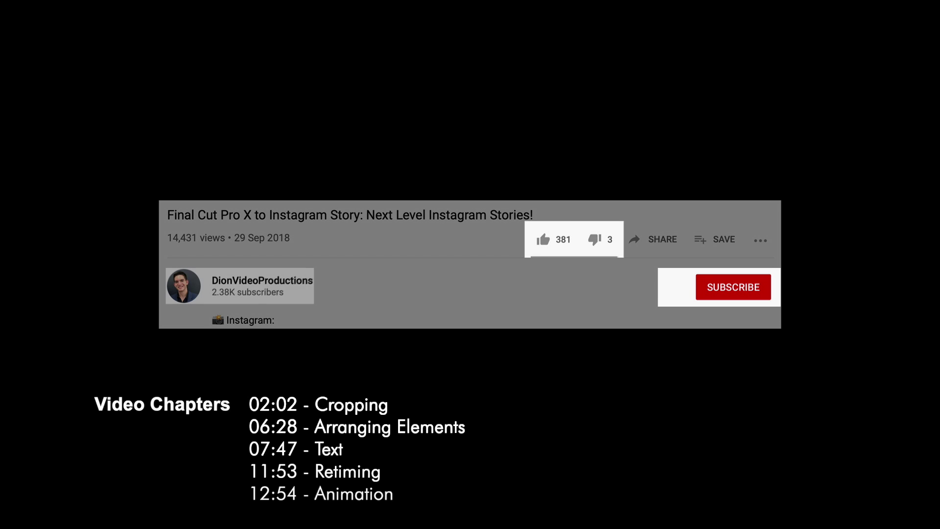
left_click(540, 243)
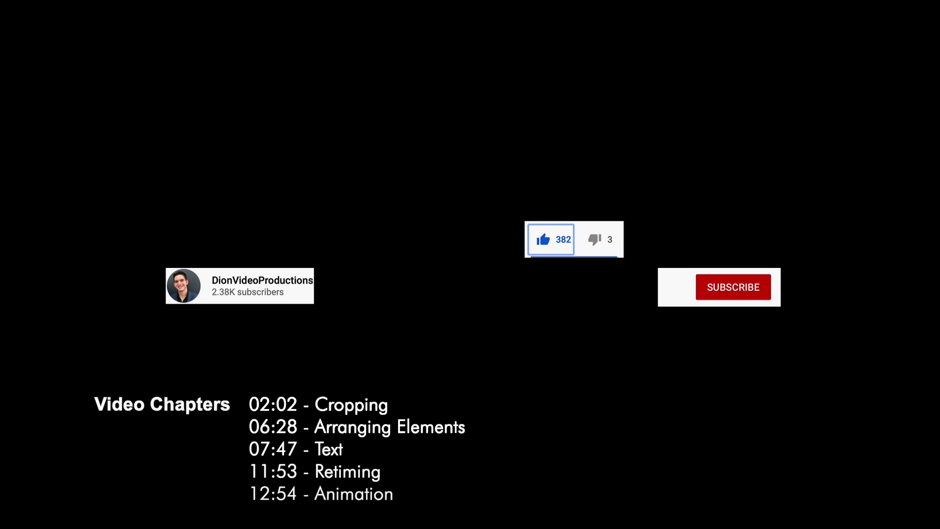
left_click(723, 290)
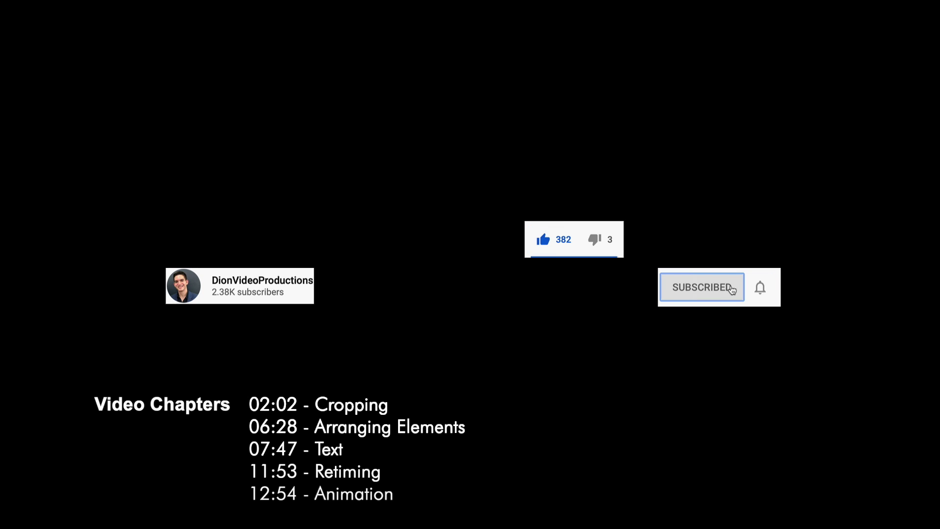
left_click(760, 289)
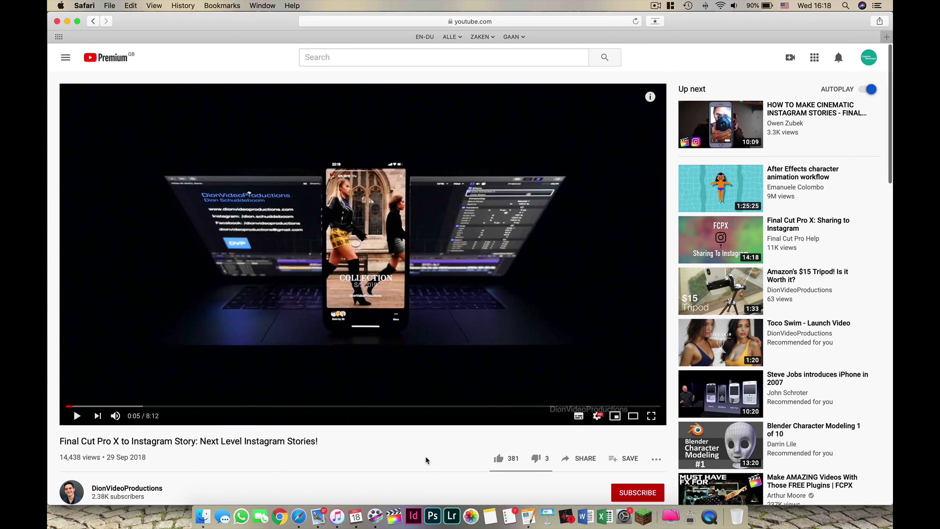
Like the "Final Cut Pro X to Instagram Story" video and subscribe to its channel with the notification bell turned on.
scroll(426, 458, "down", 3)
scroll(426, 460, "down", 5)
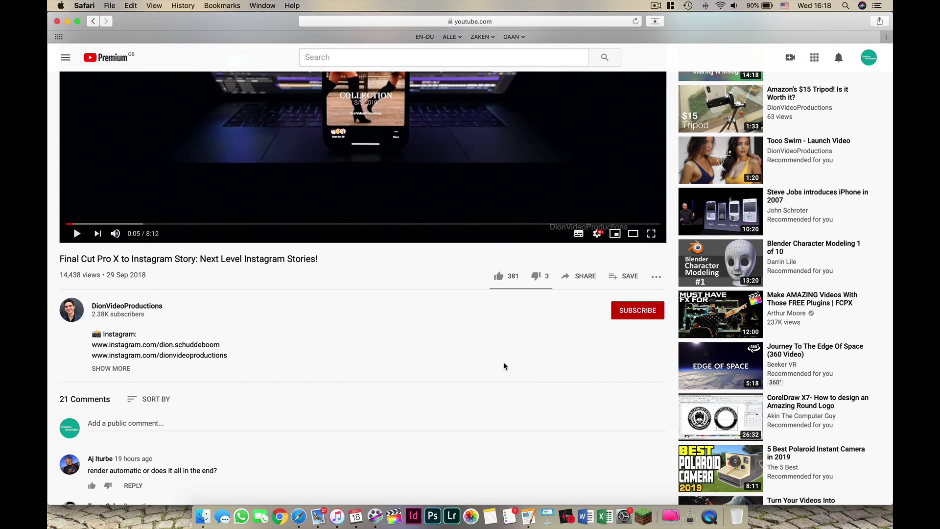
left_click(499, 279)
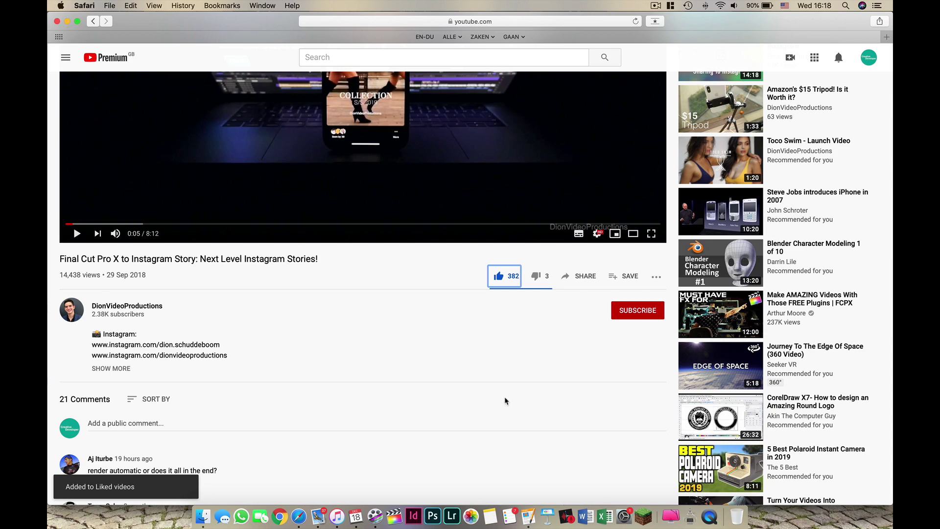
left_click(641, 313)
left_click(656, 312)
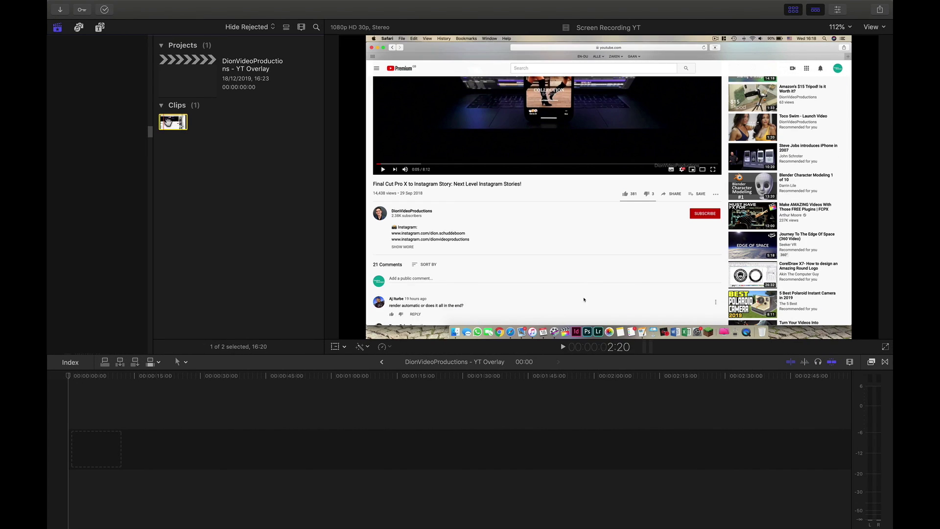
Add the Screen Recording YT clip to the start of the timeline, hide the browser and fit the clip to the timeline width.
left_click_drag(176, 133, 205, 415)
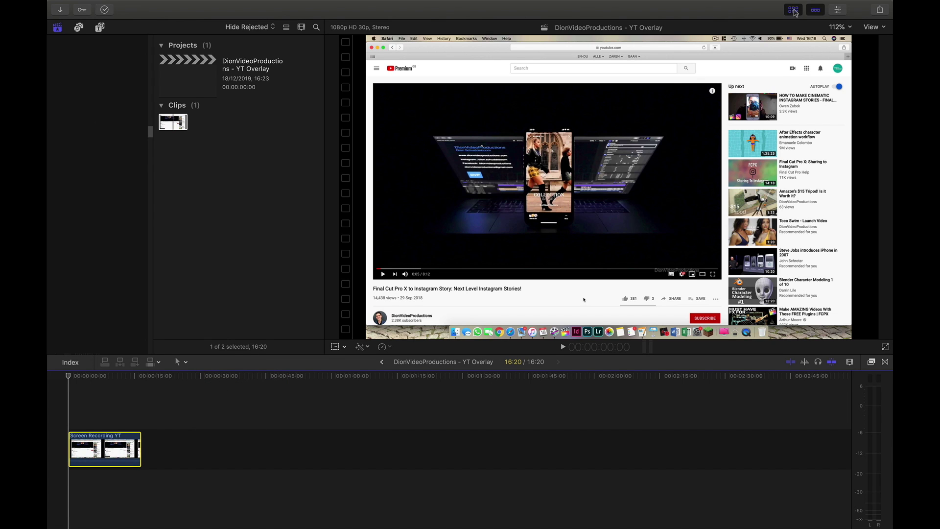
left_click(793, 11)
left_click(104, 421)
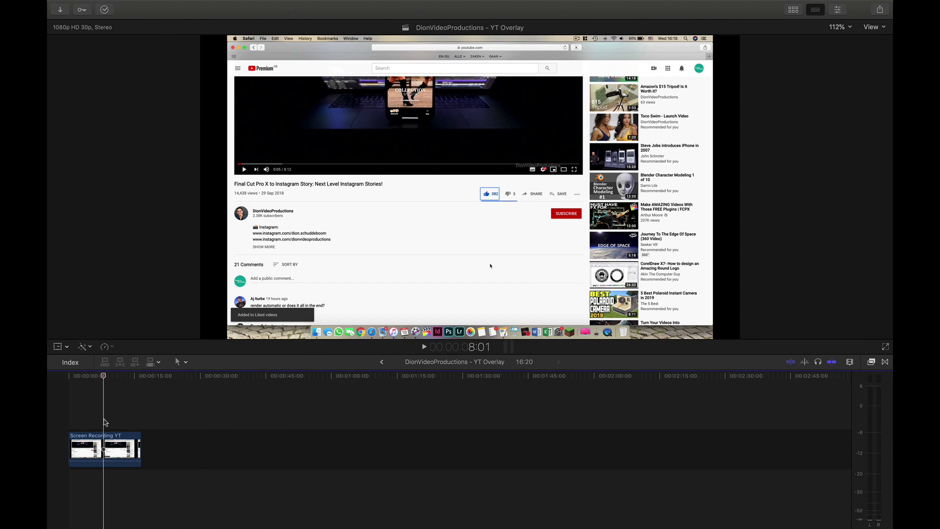
key("shift+z")
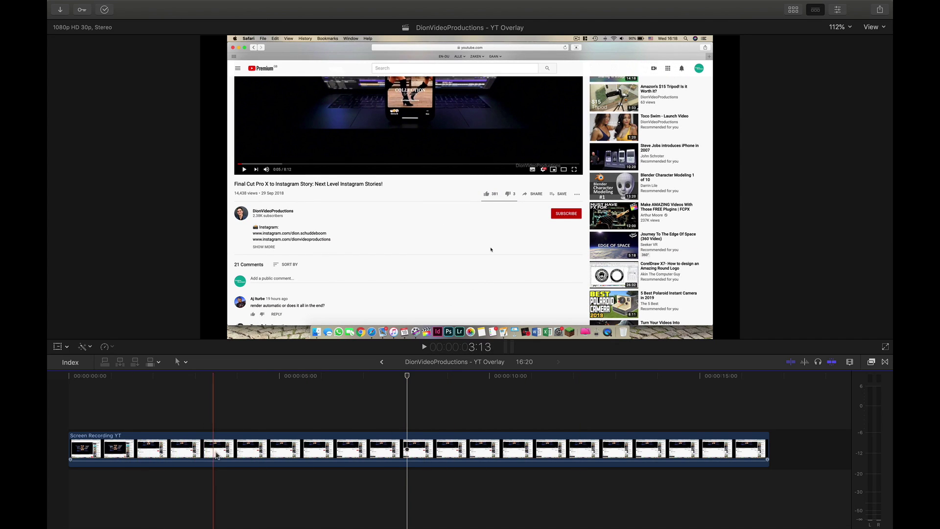
Cut off the opening of the screen recording just before the like action and trim its end to a clip length of 9:17.
key("super+b")
left_click(248, 455)
key("Delete")
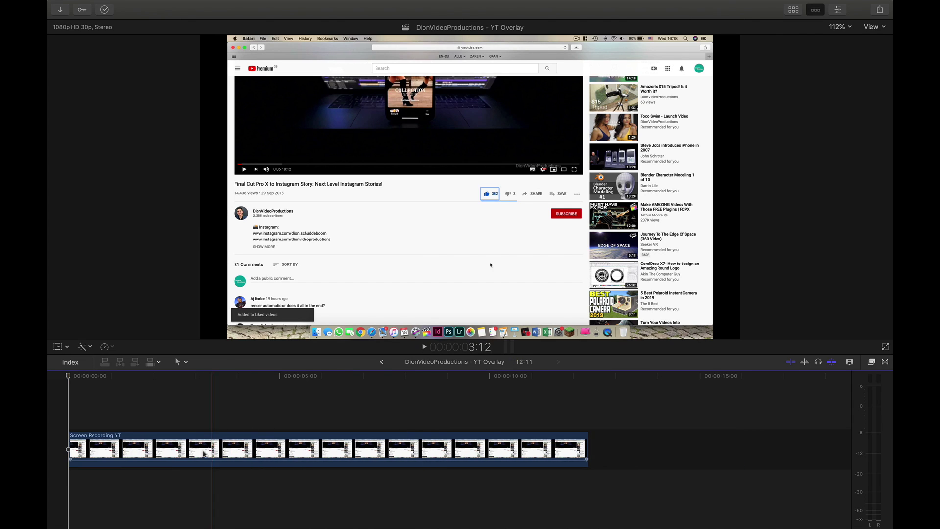
key("alt+]")
left_click(142, 440)
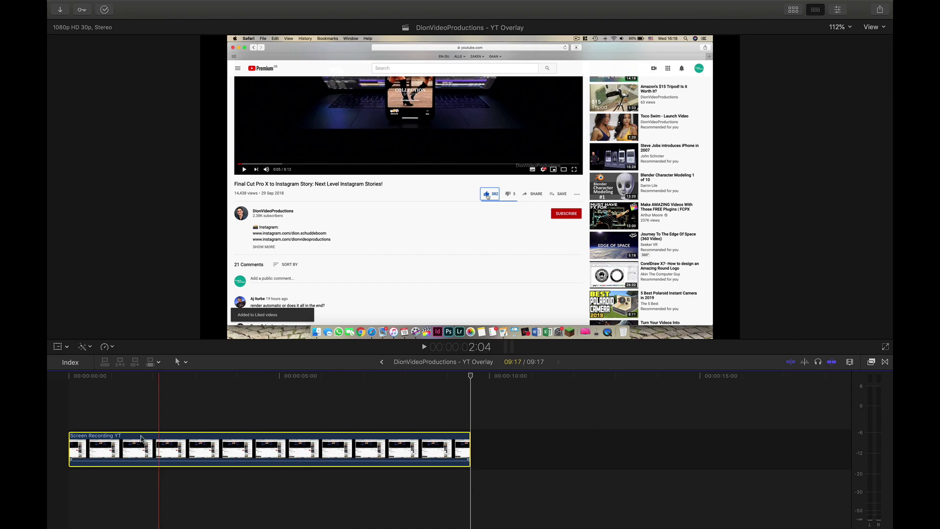
Show the clip's video properties and crop its top by 535 px to just above the like and subscribe area.
left_click(234, 376)
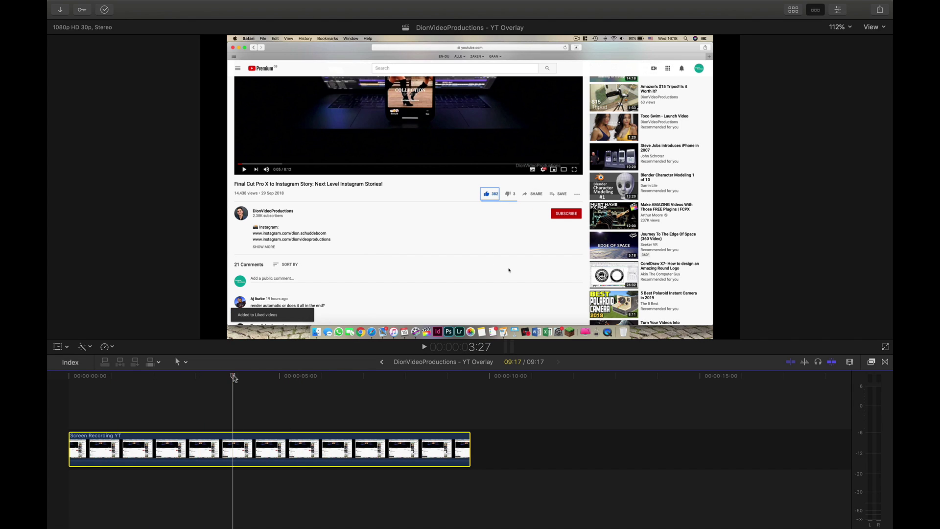
left_click(839, 10)
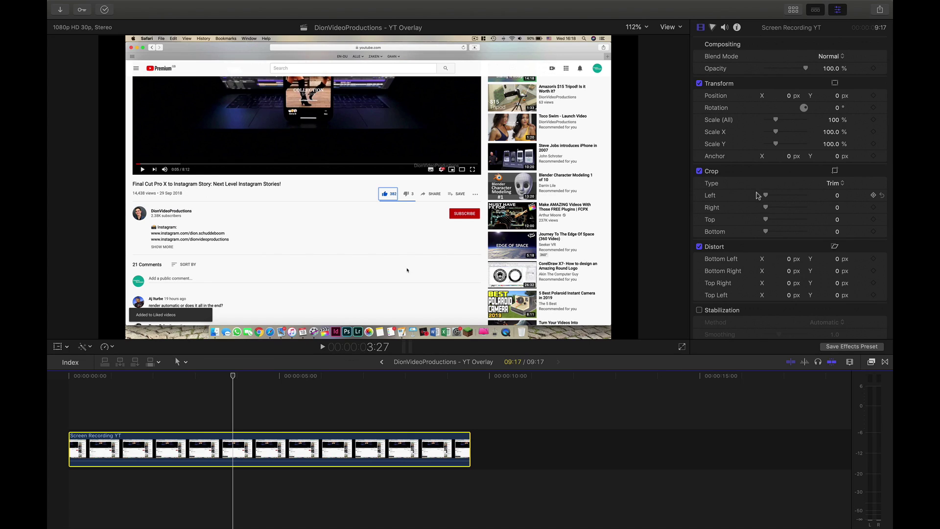
left_click(839, 220)
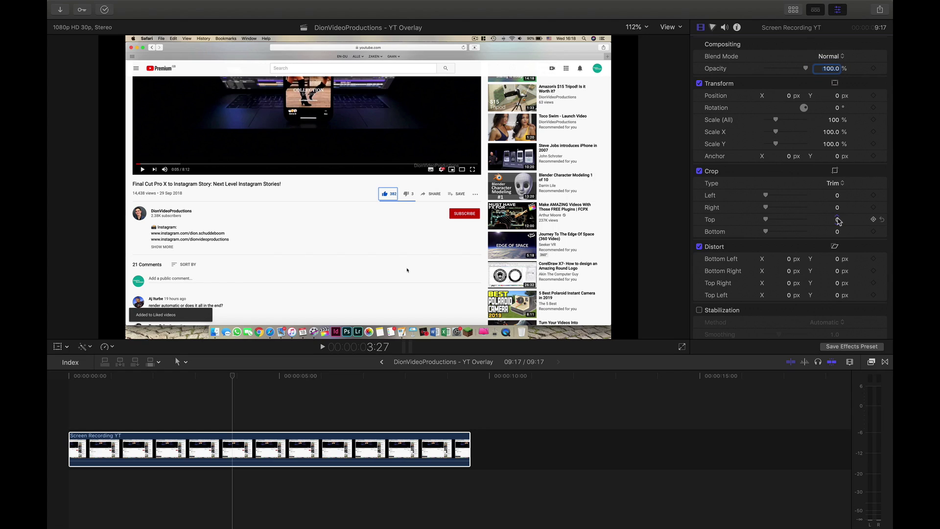
left_click_drag(839, 219, 838, 91)
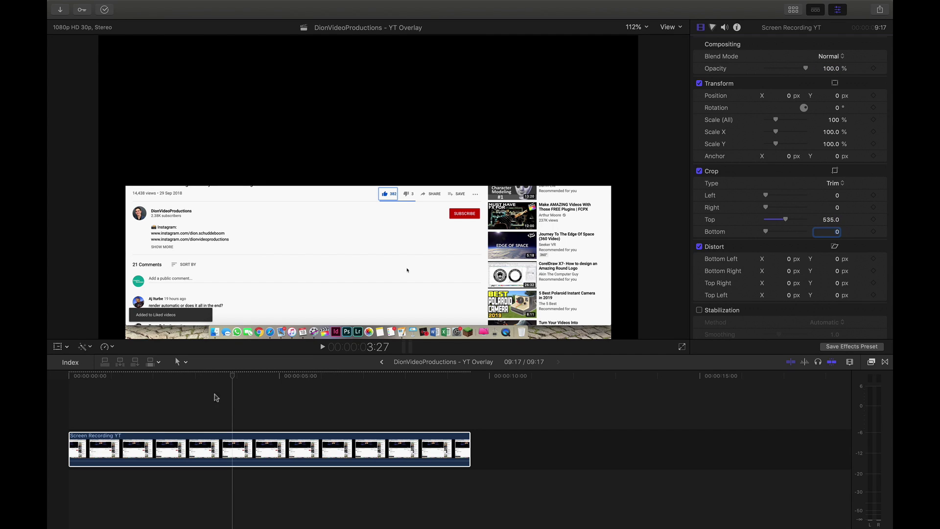
Crop the clip's bottom by 417 px, left by 114 px and right by 539 px, checking the part where the channel is subscribed.
left_click(241, 443)
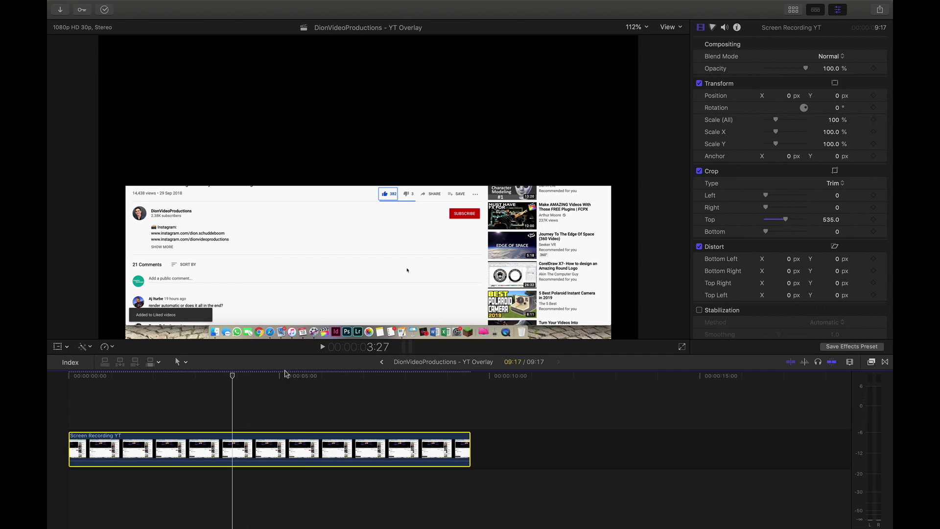
left_click(392, 375)
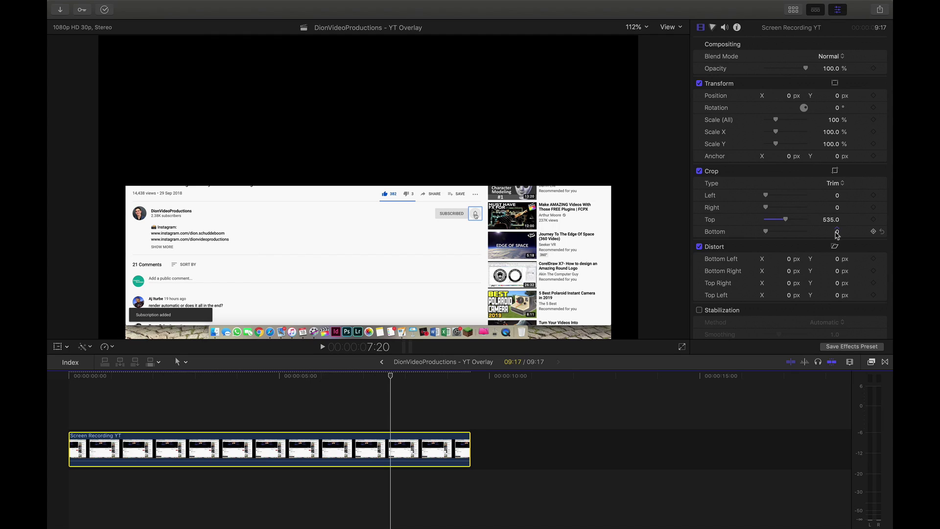
left_click_drag(837, 232, 837, 185)
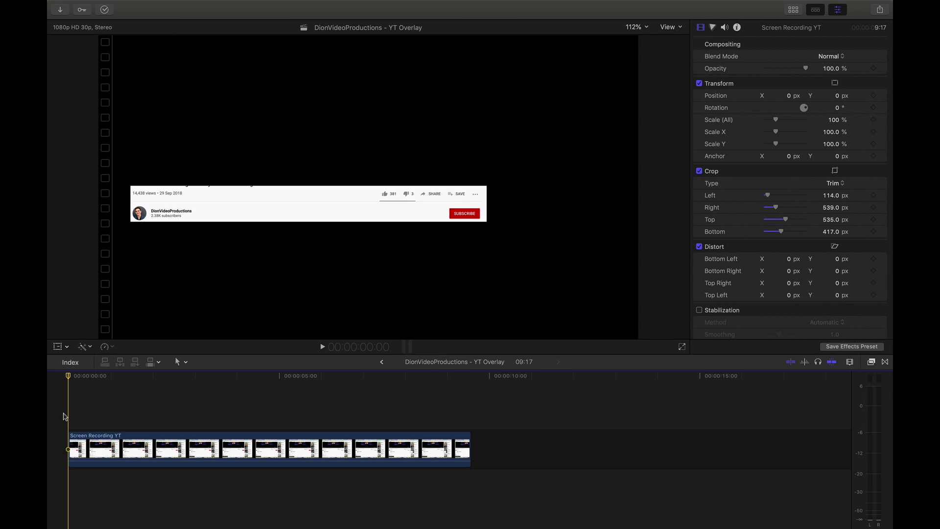
Copy the cropped screen recording clip and reduce the clip height in the timeline.
left_click(100, 444)
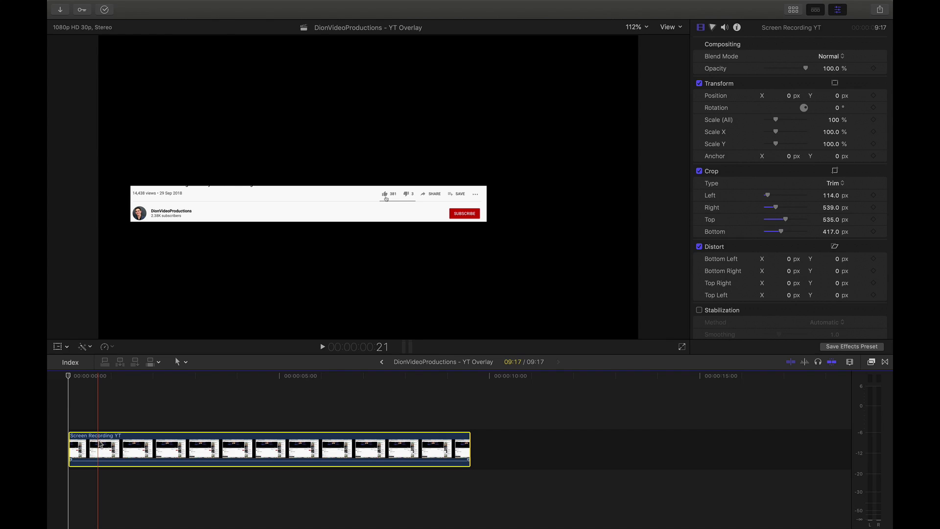
key("super+shift+a")
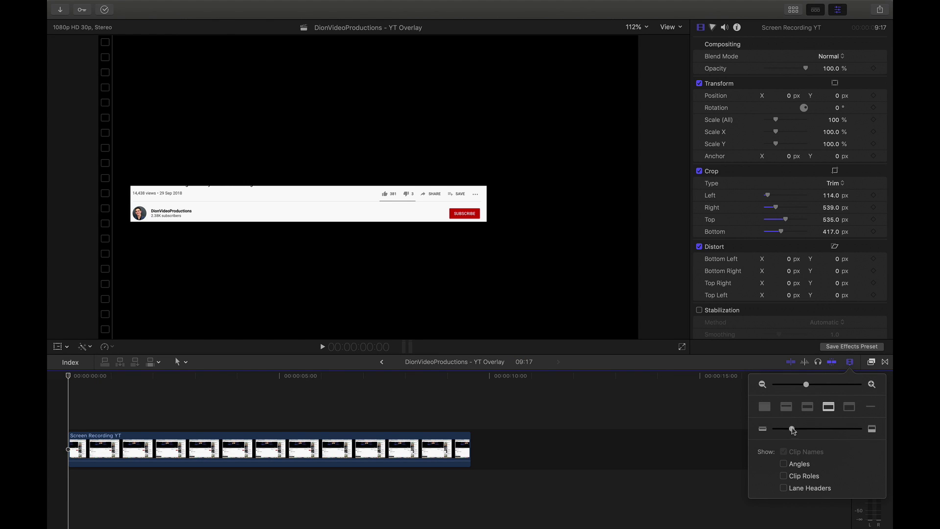
left_click_drag(792, 429, 778, 430)
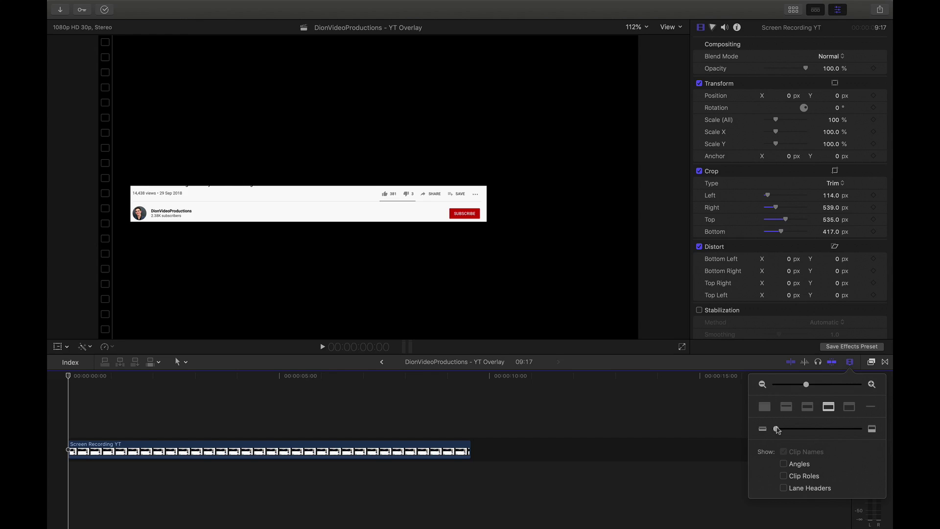
left_click(848, 364)
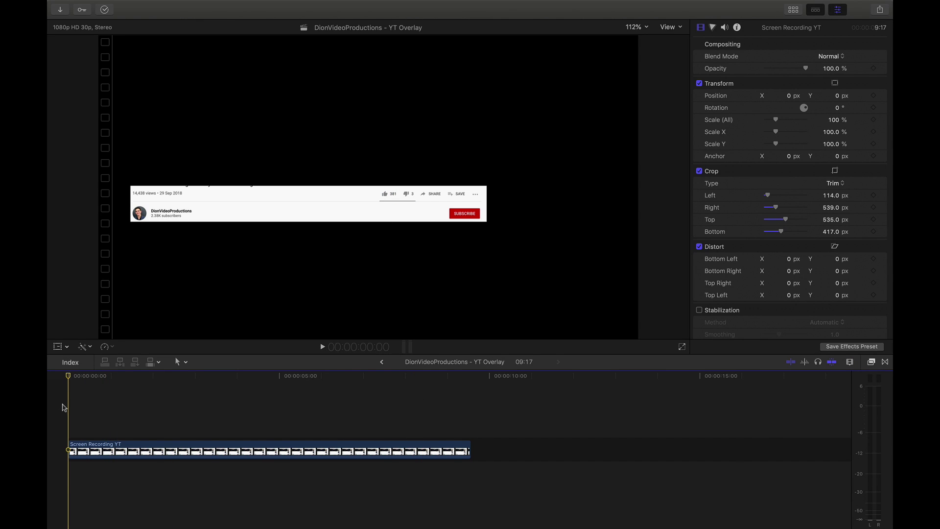
Paste three copies of the cropped clip into the timeline.
key("super+v")
key("super+v")
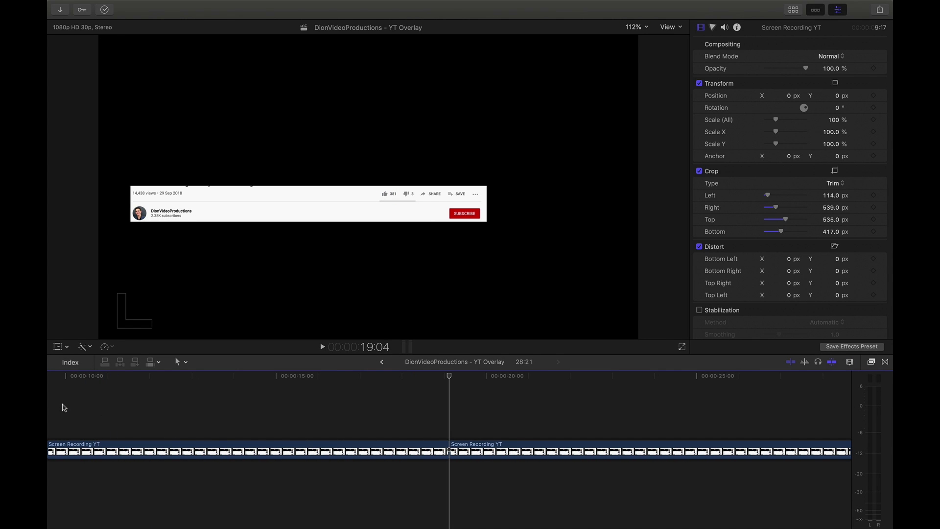
key("super+v")
Stack the three pasted copies above the original clip, all starting at 00:00, and return the playhead to the beginning.
scroll(64, 407, "left", 5)
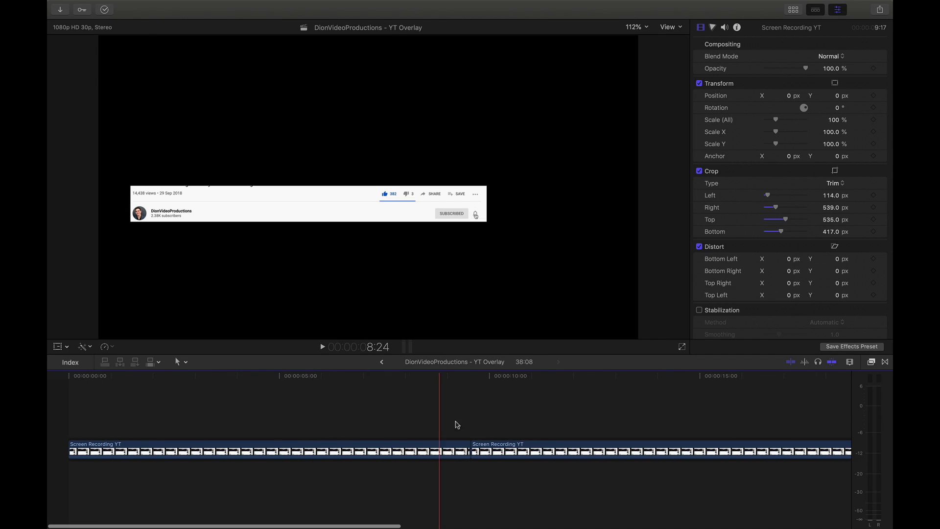
left_click_drag(472, 448, 101, 409)
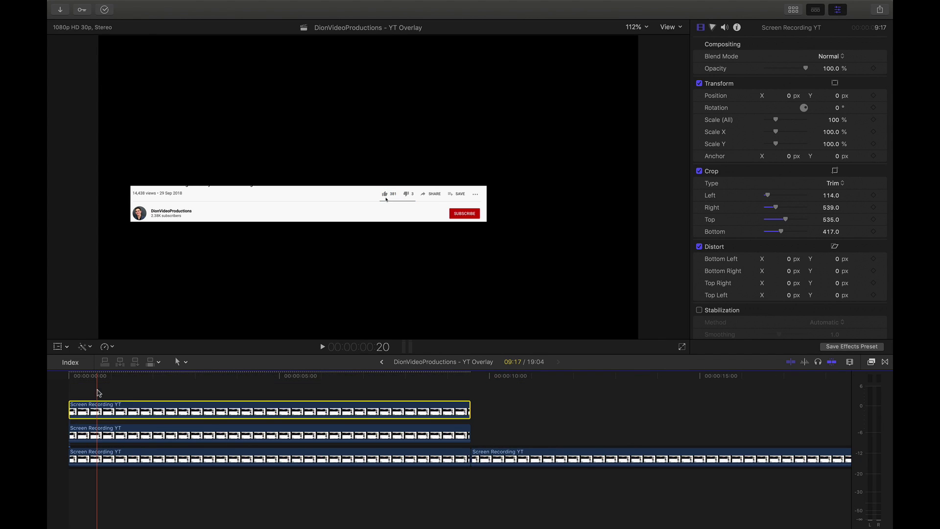
left_click_drag(514, 463, 86, 403)
scroll(88, 407, "up", 3)
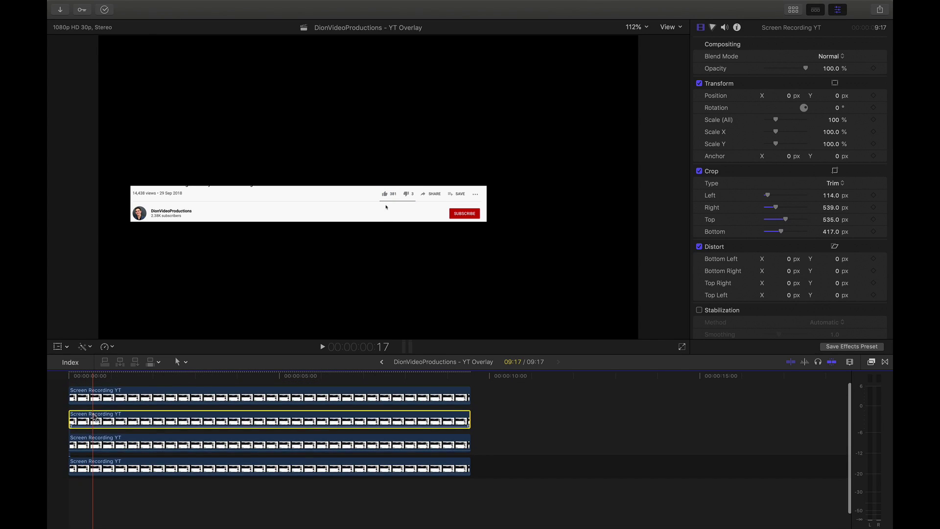
left_click(65, 411)
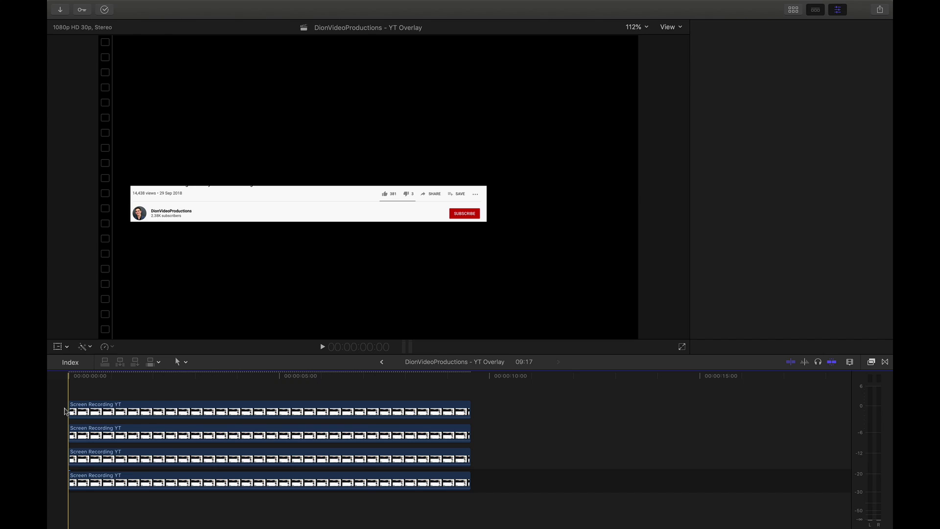
left_click(67, 411)
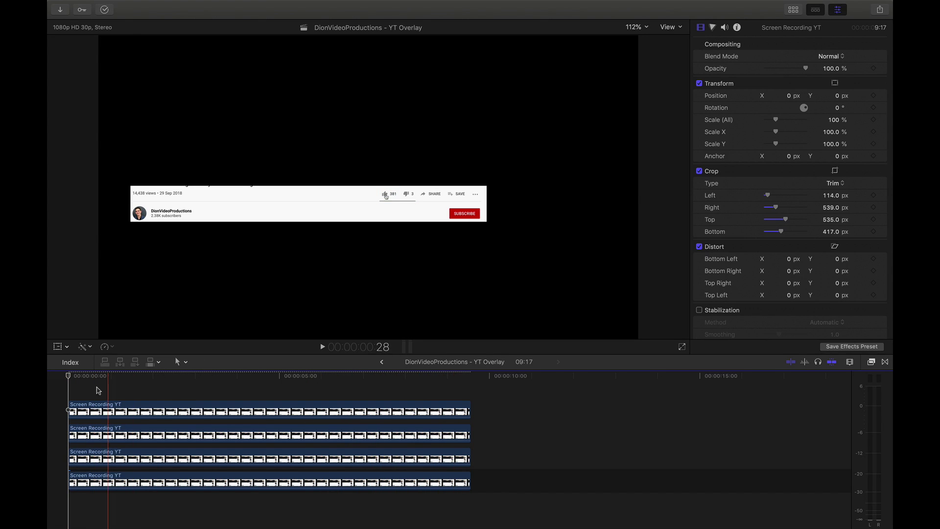
Open the timeline index and rename the bottom clip of the stack as Background.
left_click(70, 362)
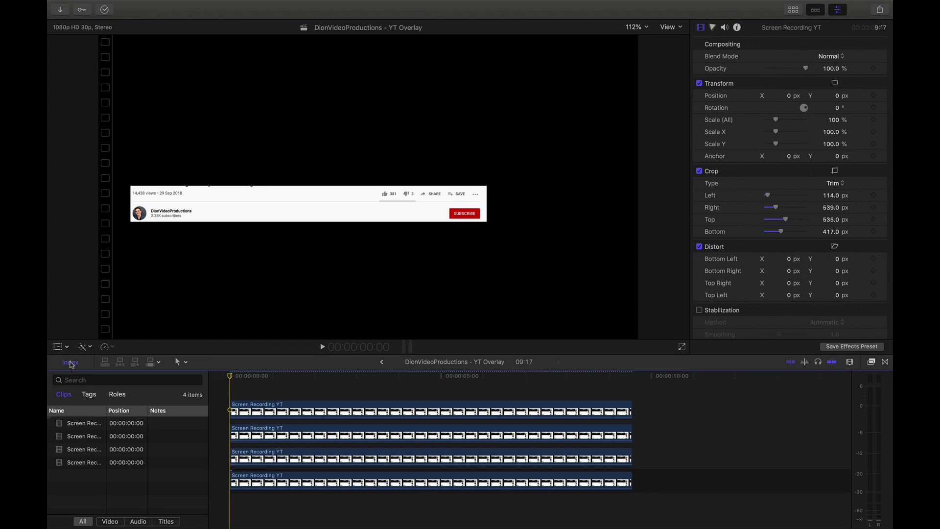
left_click(260, 479)
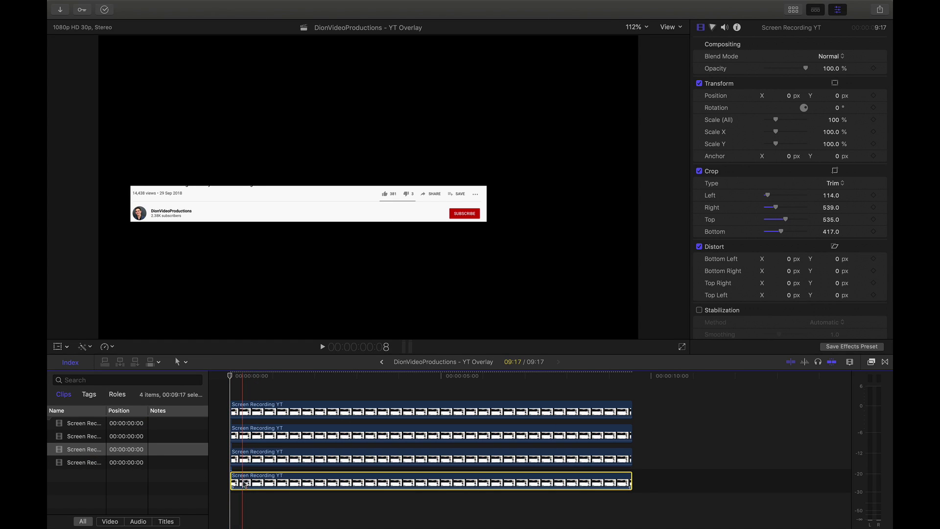
left_click(86, 449)
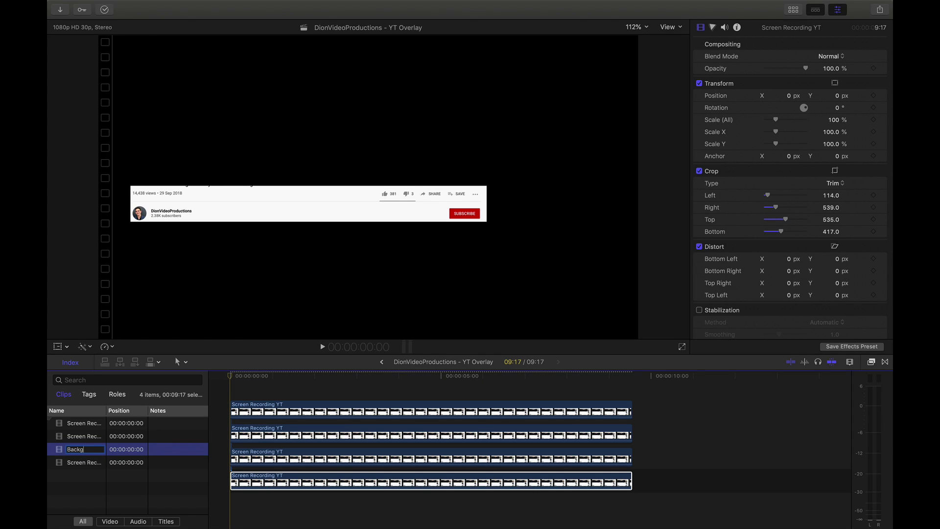
key("Return")
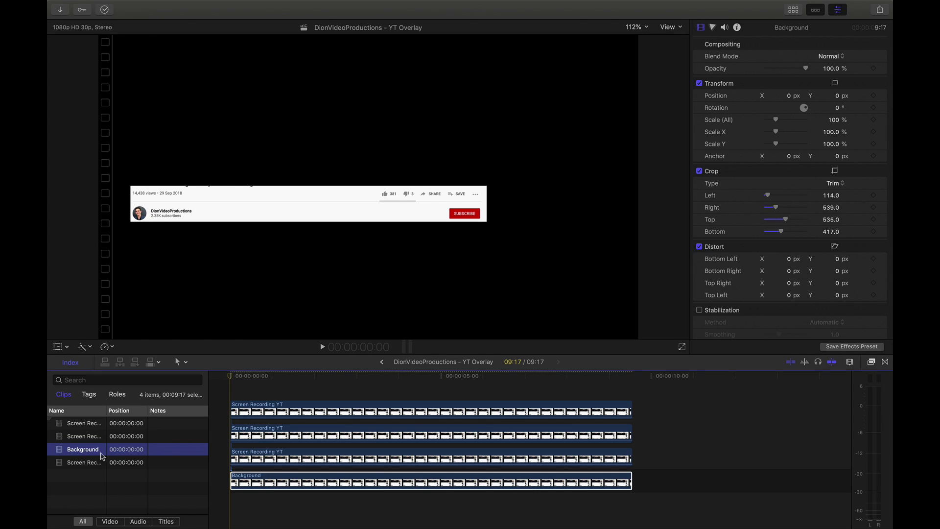
Rename the clip directly above Background as Name.
left_click(263, 465)
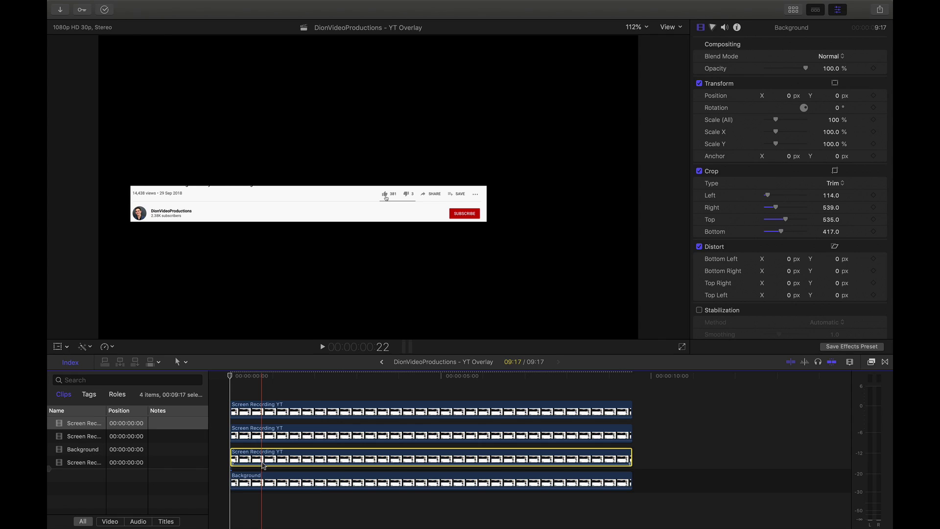
left_click(83, 424)
type("Name")
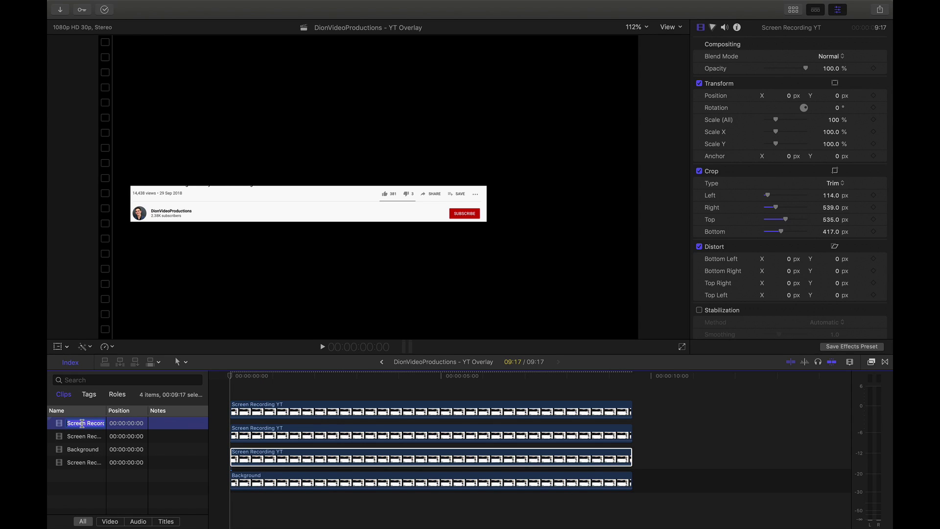
key("Return")
Rename the clip directly above Name as Like and the top clip of the stack as Subscribe.
left_click(233, 434)
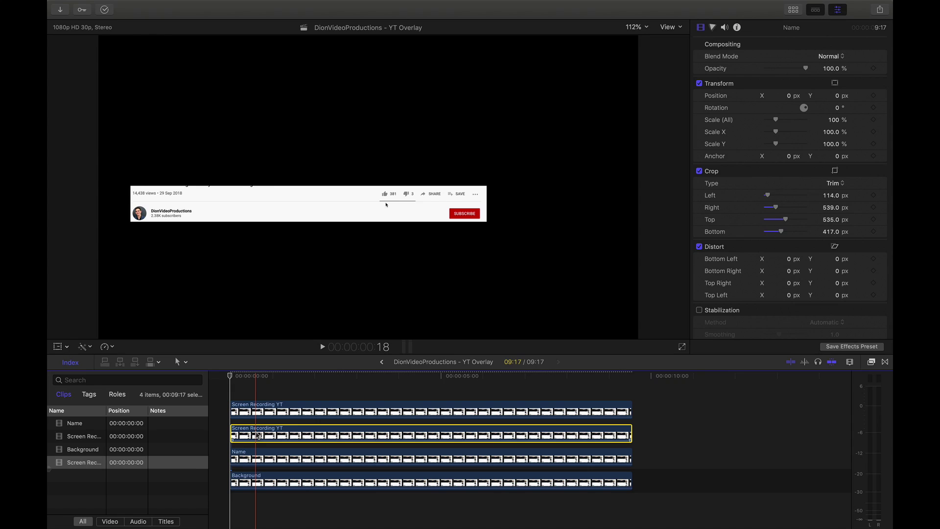
left_click(80, 464)
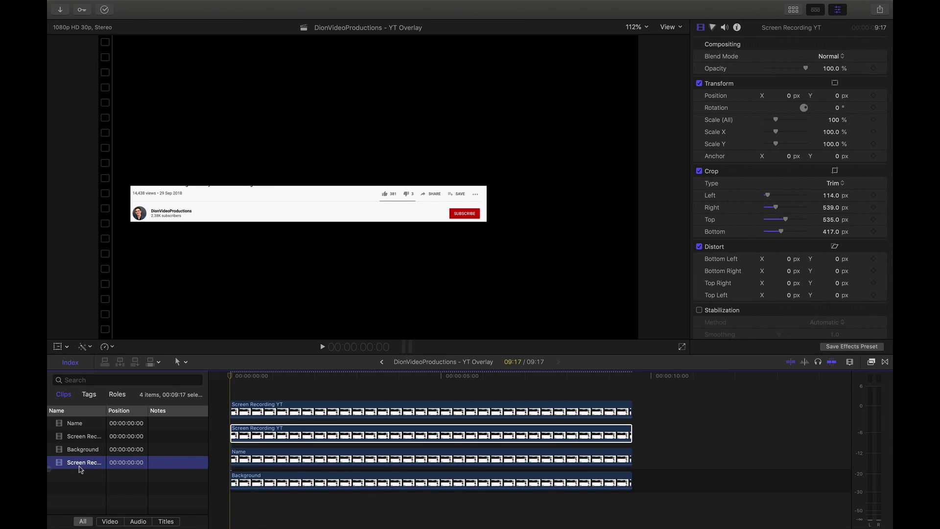
type("Like")
key("Return")
left_click(79, 443)
type("Subscribe")
key("Return")
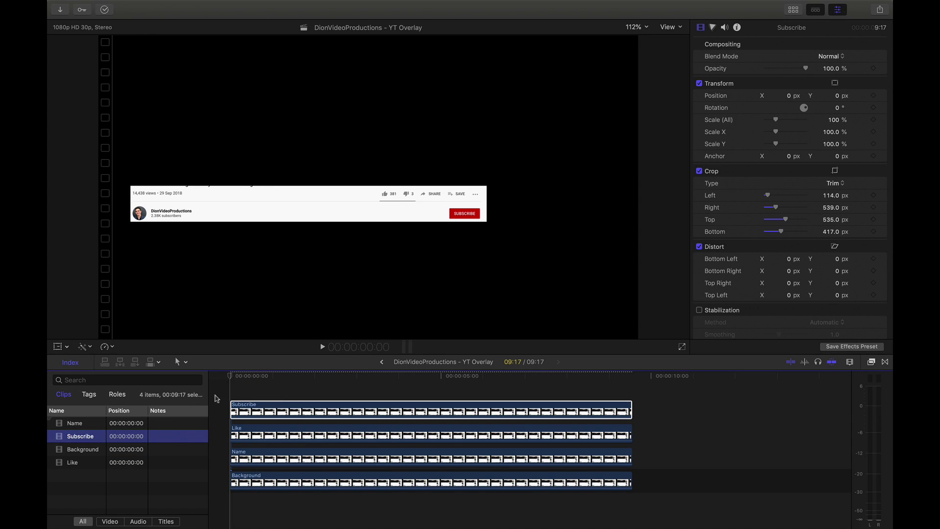
Deselect the clips and close the timeline index.
left_click(232, 389)
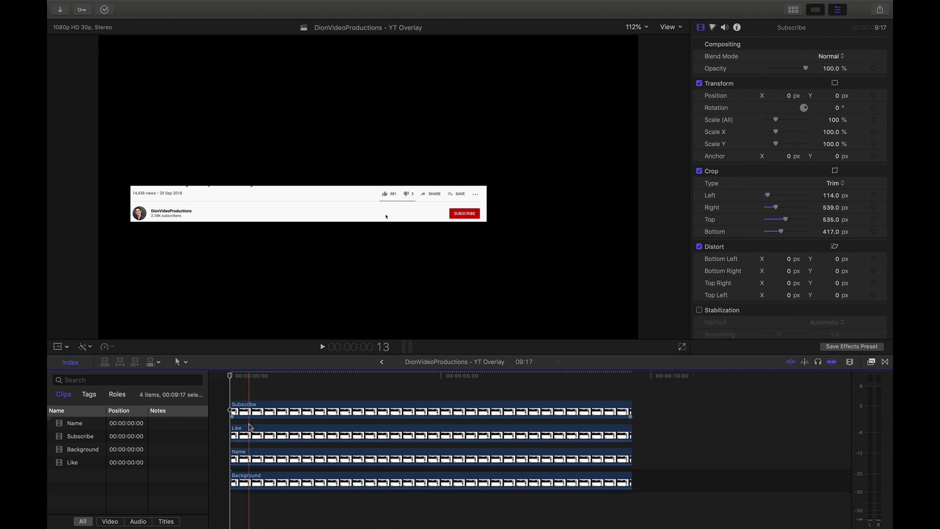
left_click(70, 362)
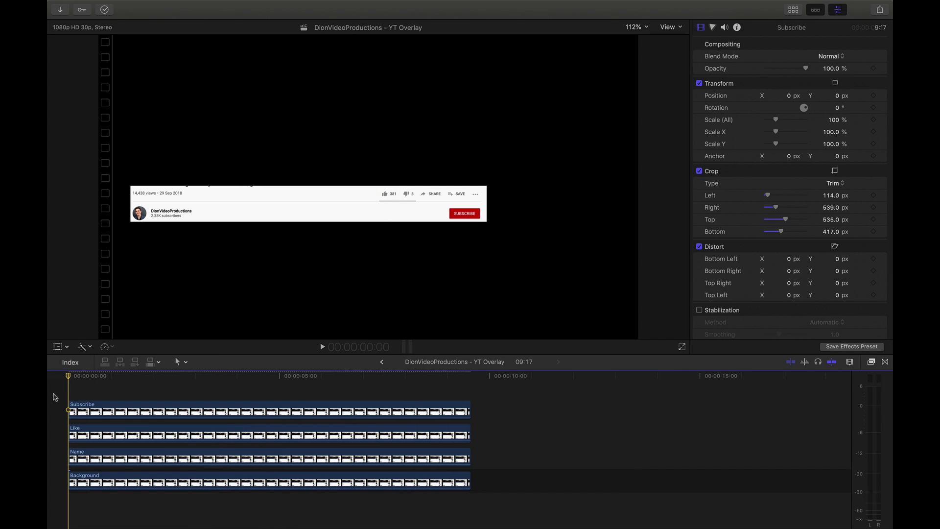
left_click(69, 413)
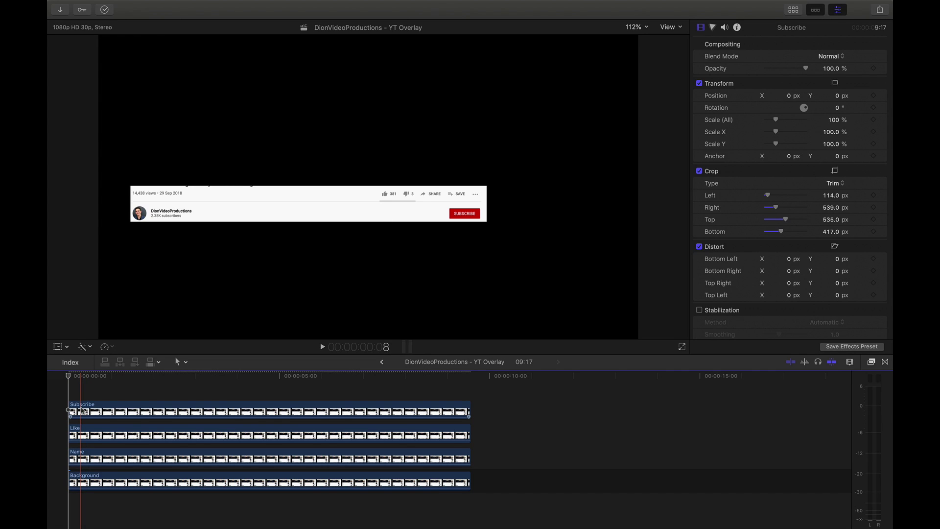
Transform the Name clip at 1:07, moving it above the background strip to about X 3.5 px, Y 163.3 px.
left_click(87, 458)
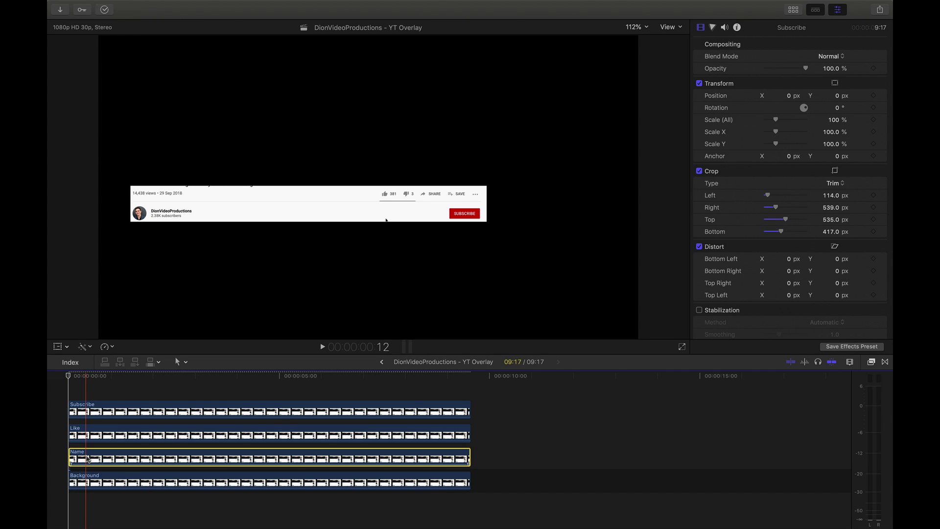
left_click(120, 453)
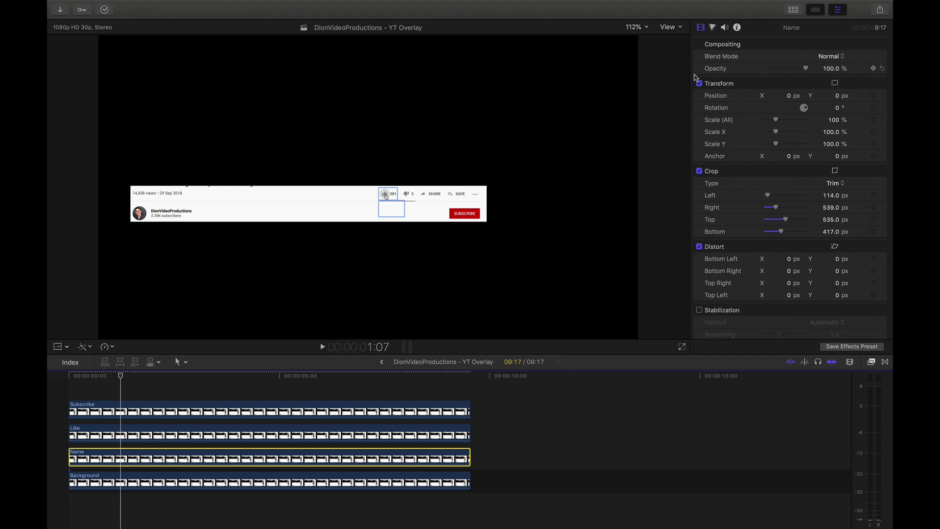
left_click(63, 347)
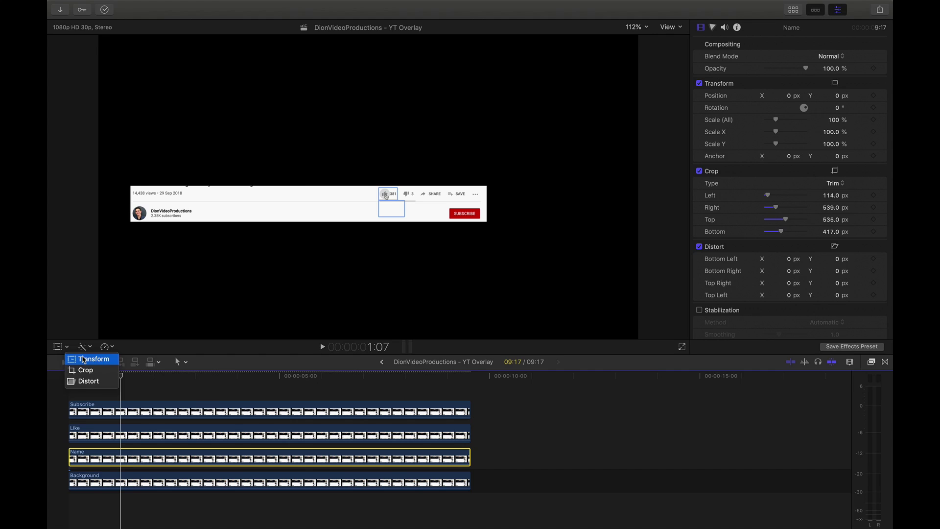
left_click(84, 359)
left_click_drag(191, 203, 193, 160)
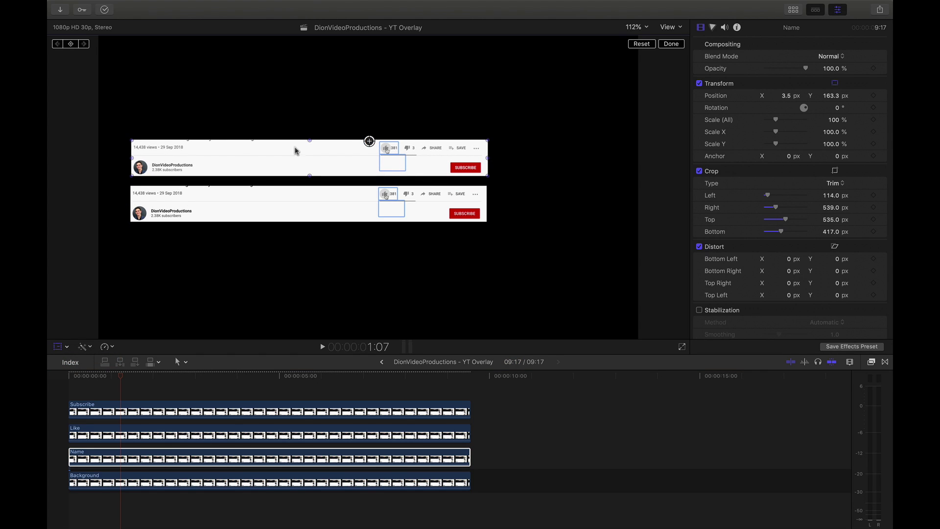
Crop the Name clip's right side to about 1584 px, just past the channel name.
left_click(637, 27)
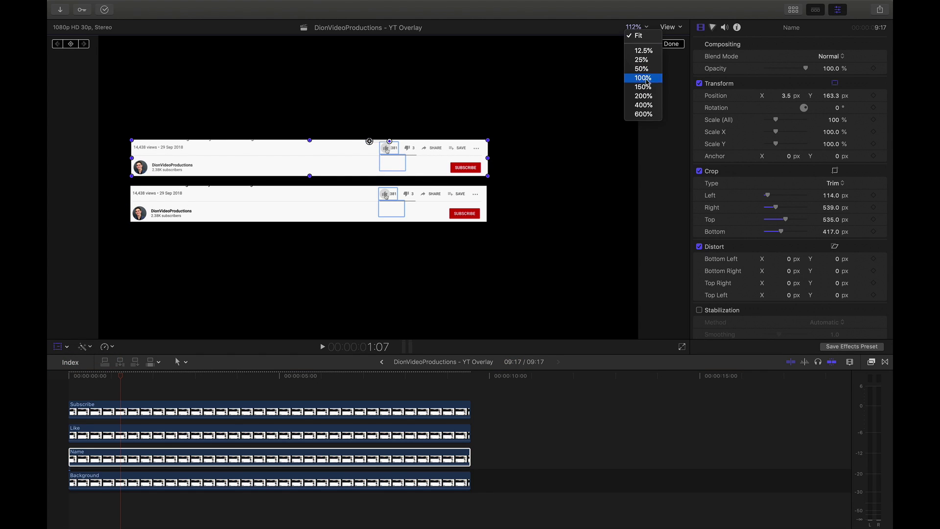
left_click(643, 105)
left_click_drag(672, 186, 664, 186)
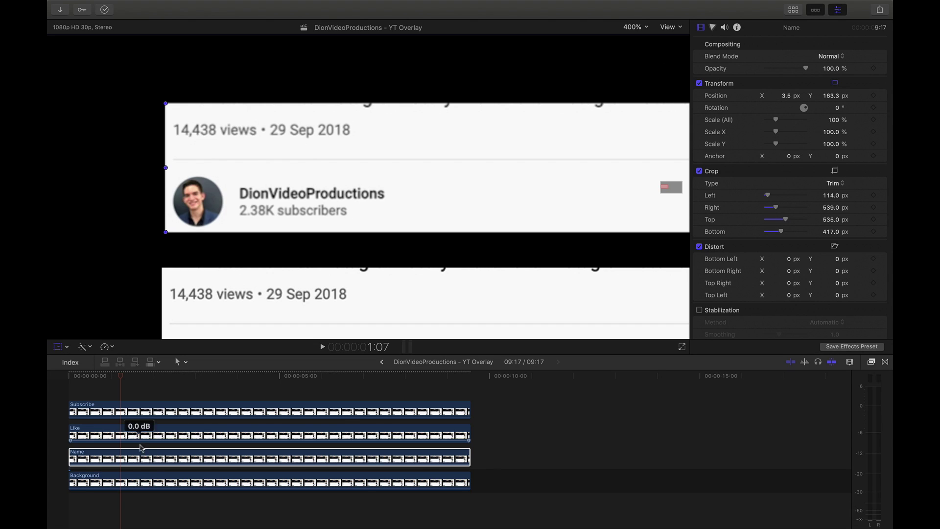
left_click(132, 458)
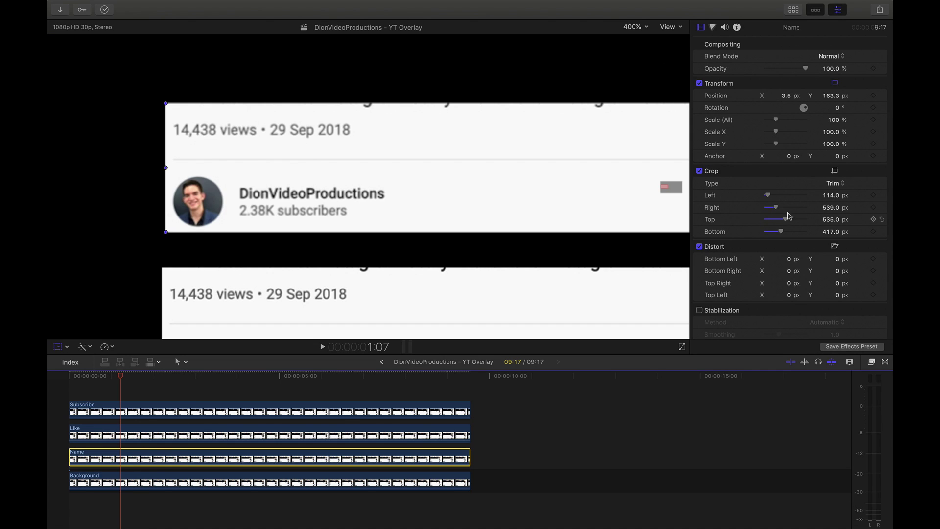
mouse_move(831, 207)
left_mouse_down()
mouse_move(862, 207)
mouse_move(846, 208)
left_mouse_up()
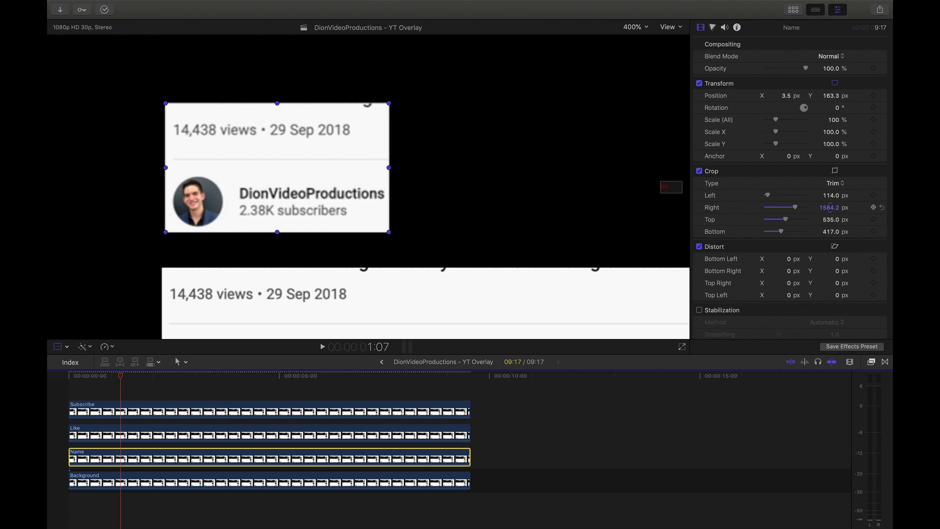
Tighten the Name clip's crop around the avatar and channel name: left 120 px, top 607 px, bottom 422 px.
left_click(633, 27)
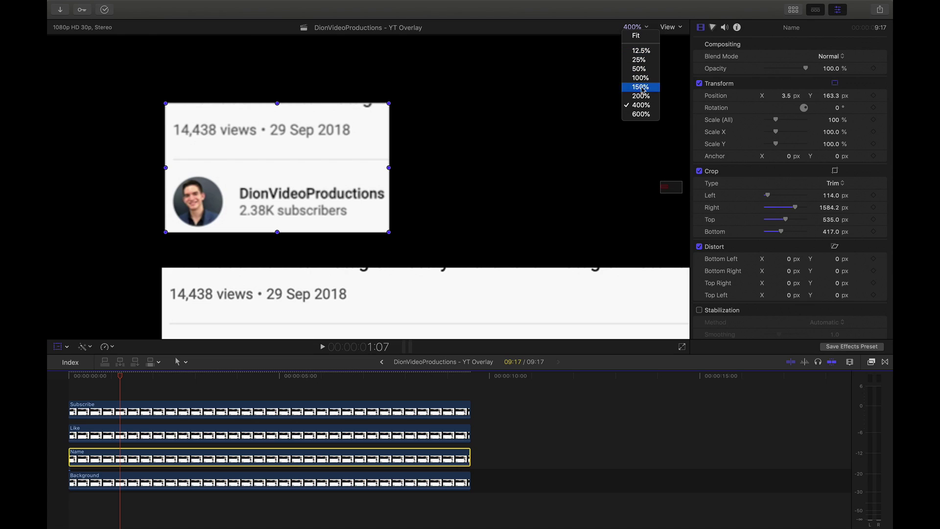
left_click(642, 114)
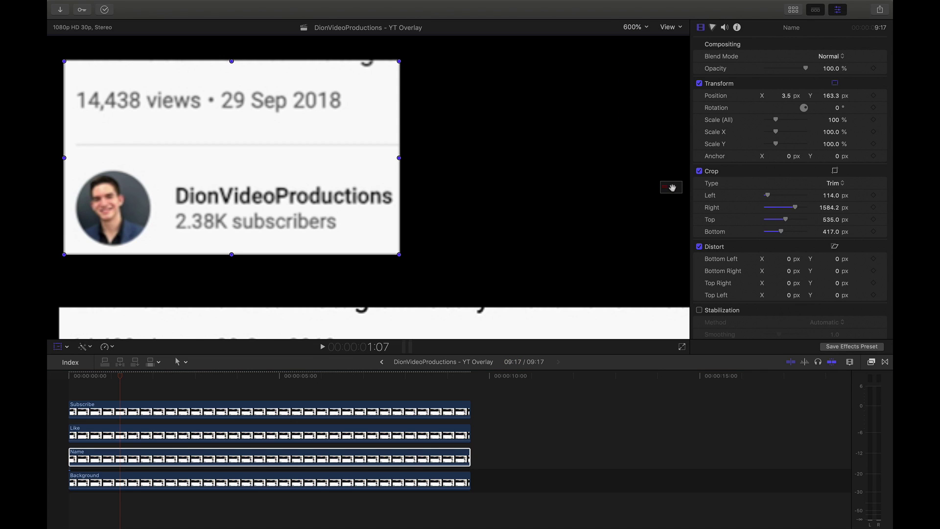
left_click_drag(672, 187, 667, 187)
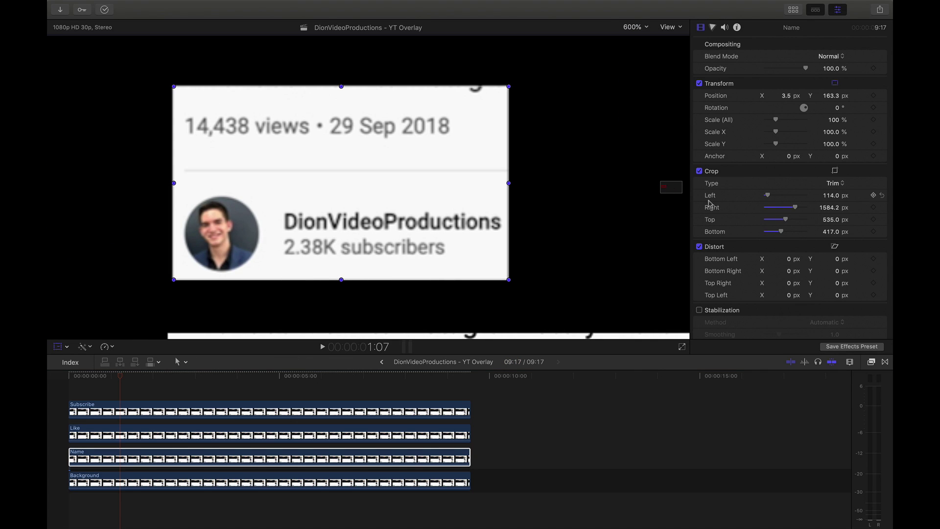
left_click(831, 195)
type("117")
key("Return")
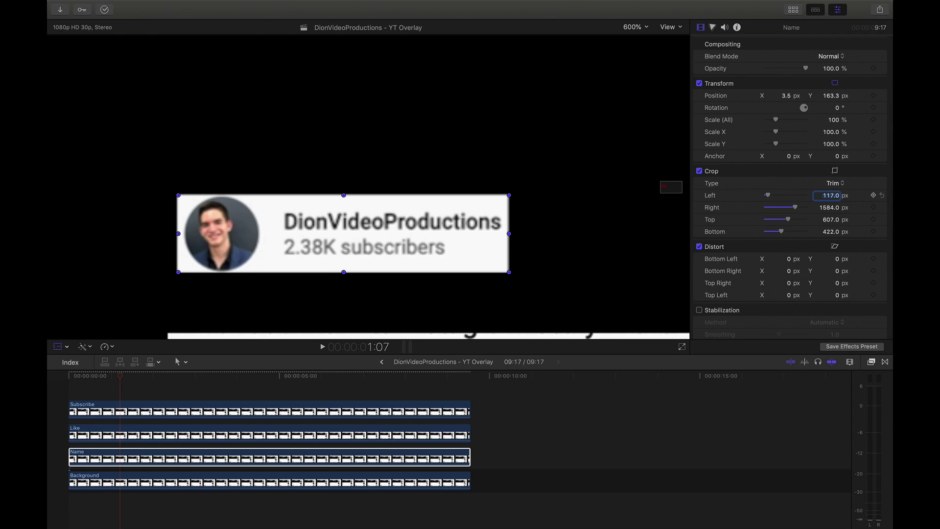
type("120")
key("Return")
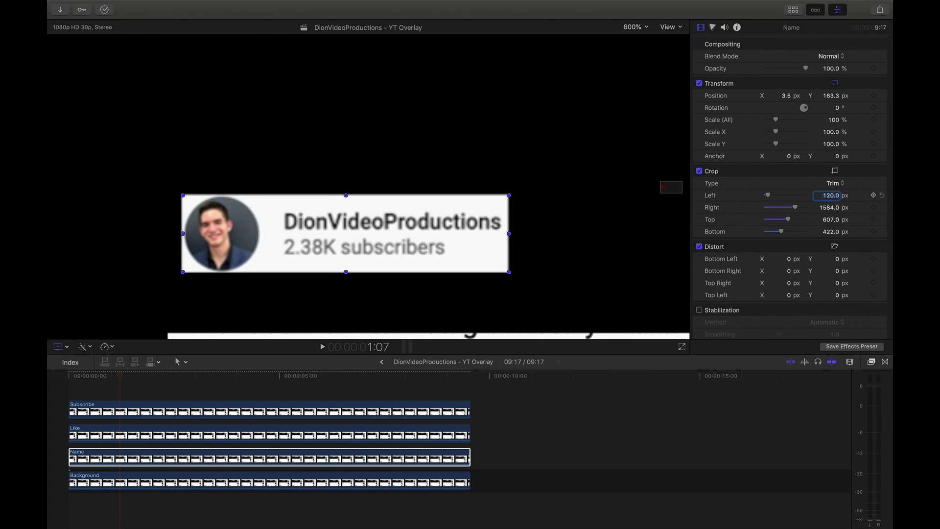
Set the Name clip's right crop to 1587 px and finish its transform.
left_click(829, 208)
type("7")
key("Return")
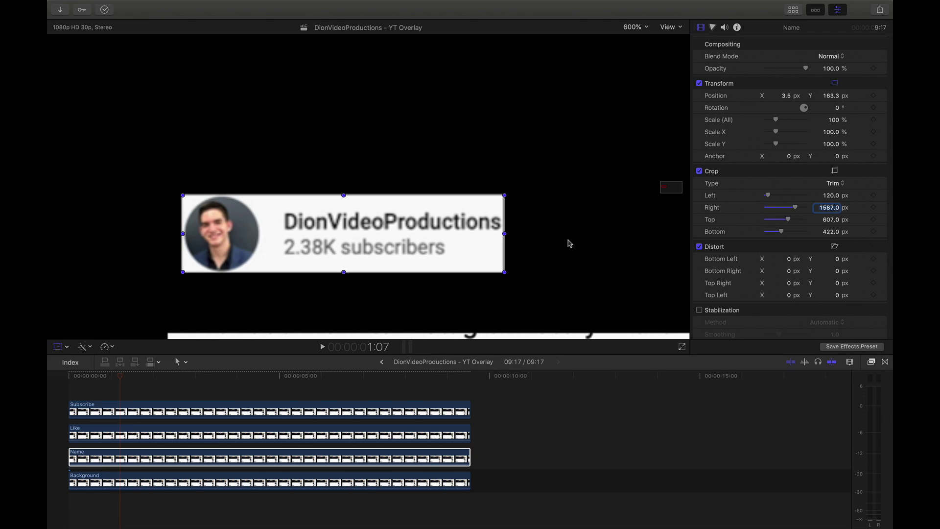
left_click(591, 271)
left_click(670, 44)
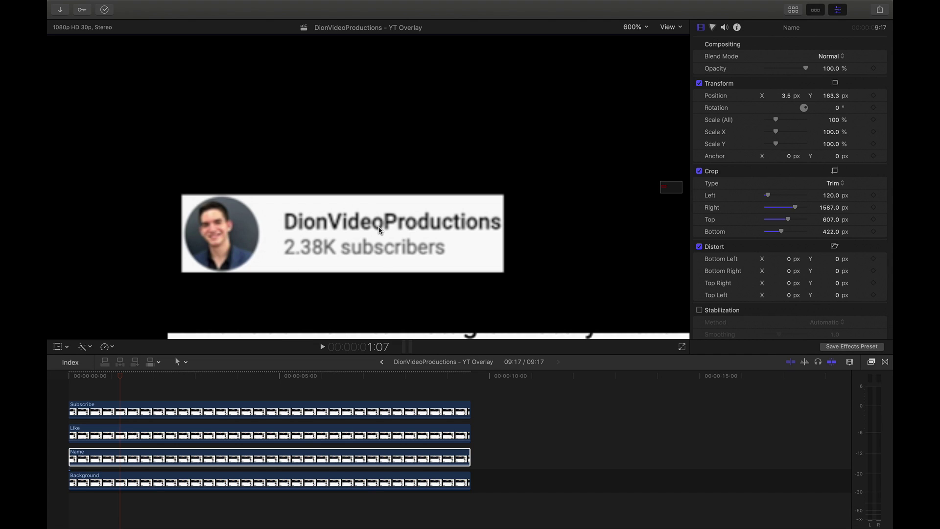
left_click(641, 28)
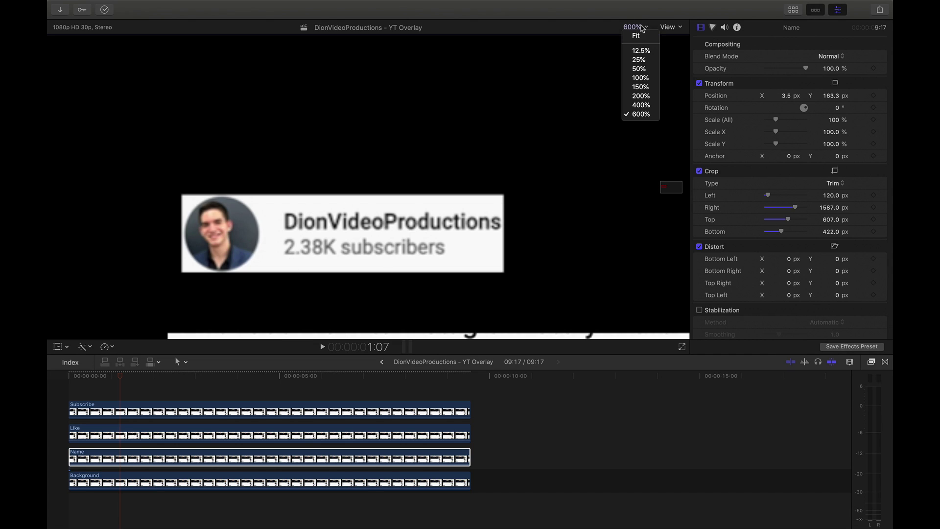
left_click(642, 35)
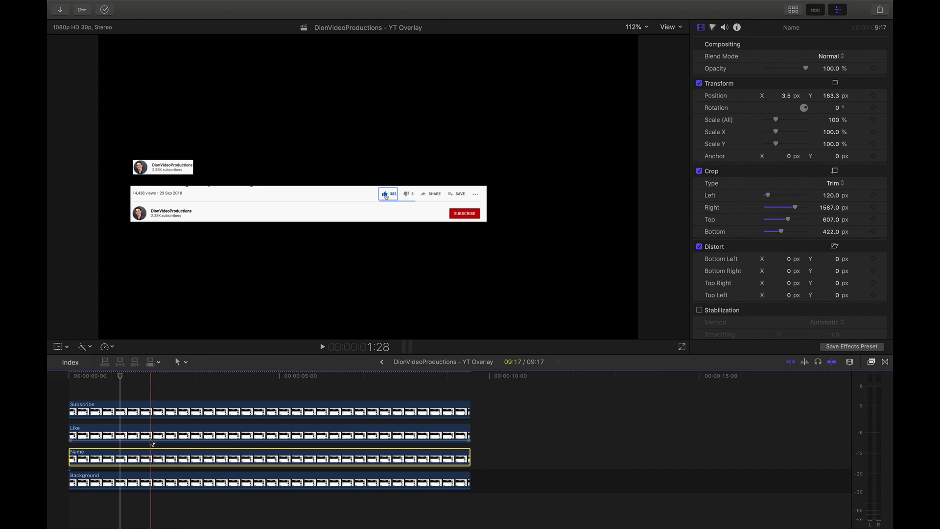
Transform the Like clip, moving it above the Name clip's image to about X 7.6 px, Y 269.2 px.
left_click(129, 433)
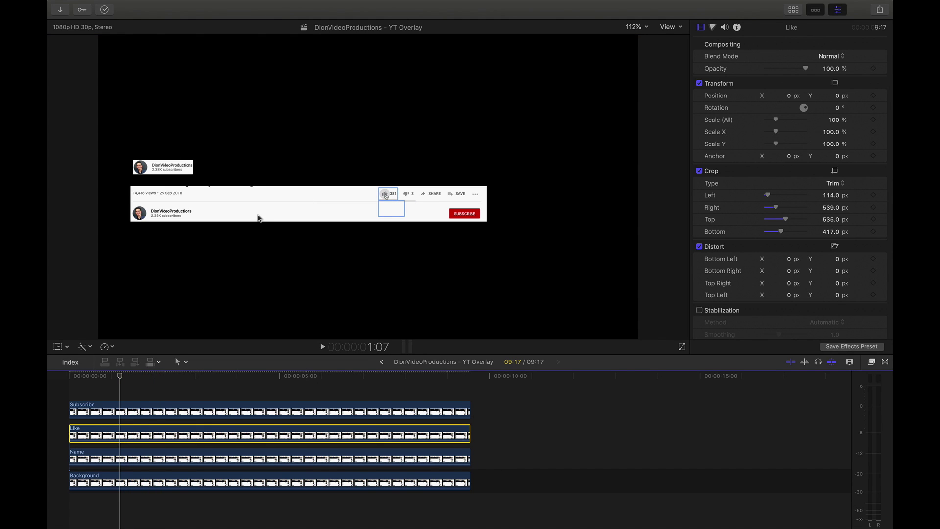
left_click(57, 347)
left_click_drag(248, 196, 254, 117)
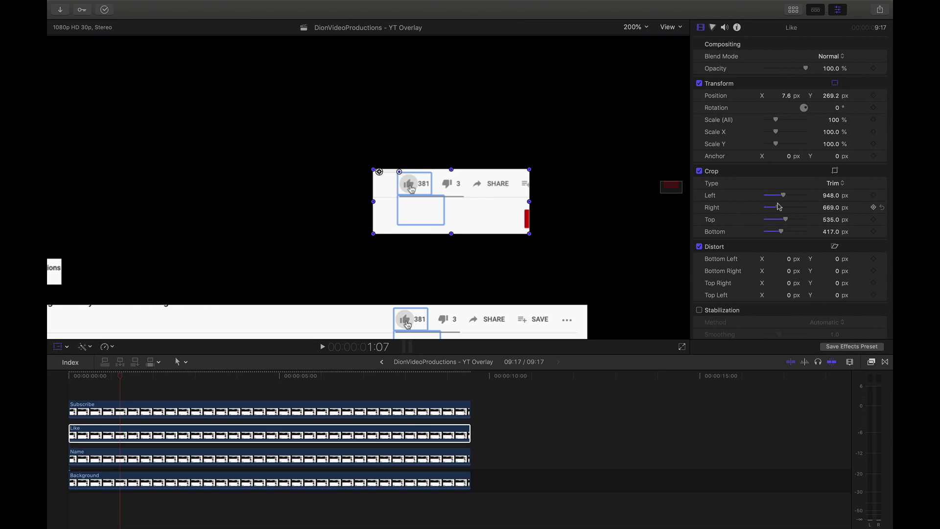
Crop the Like clip to its like and dislike buttons: left 995 px, right 787 px, top 540 px, bottom 490 px.
left_click_drag(779, 206, 780, 206)
left_click(643, 28)
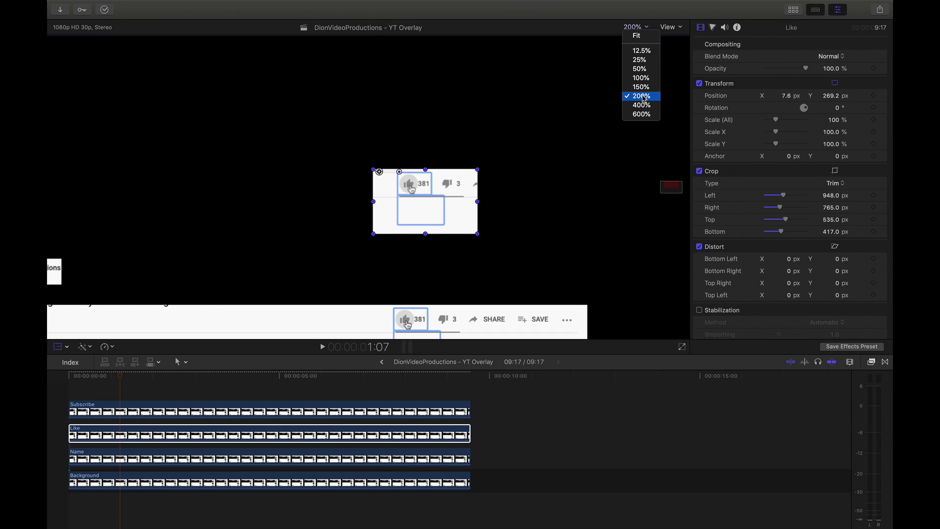
left_click(645, 114)
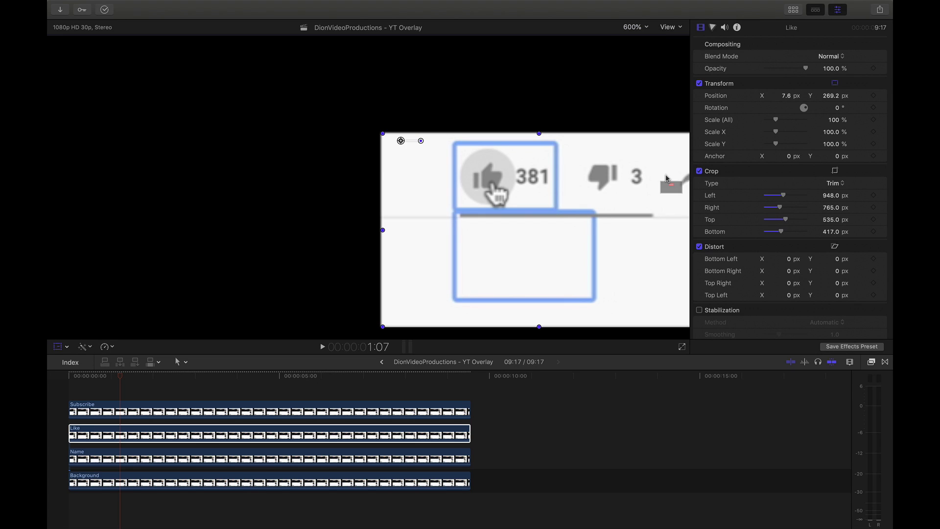
left_click_drag(668, 182, 671, 188)
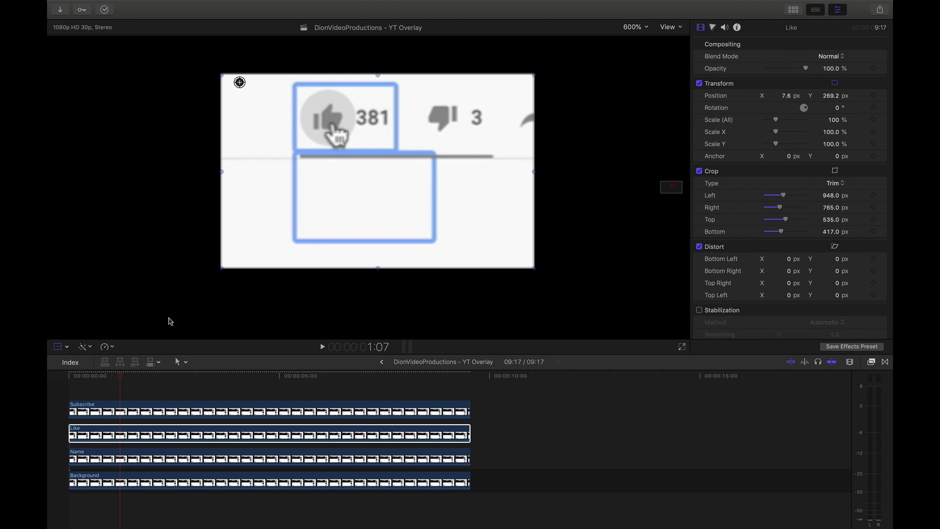
left_click_drag(79, 378, 155, 392)
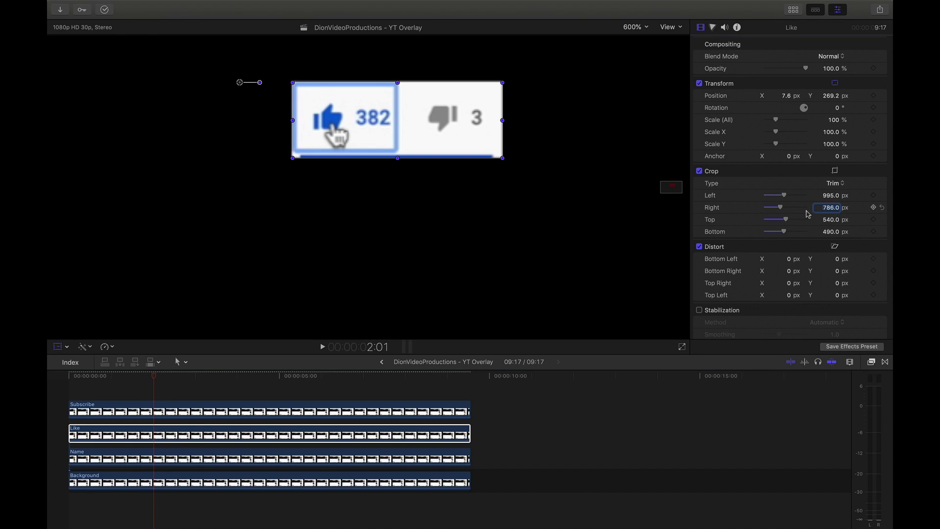
left_click(834, 208)
left_click(621, 27)
left_click(631, 35)
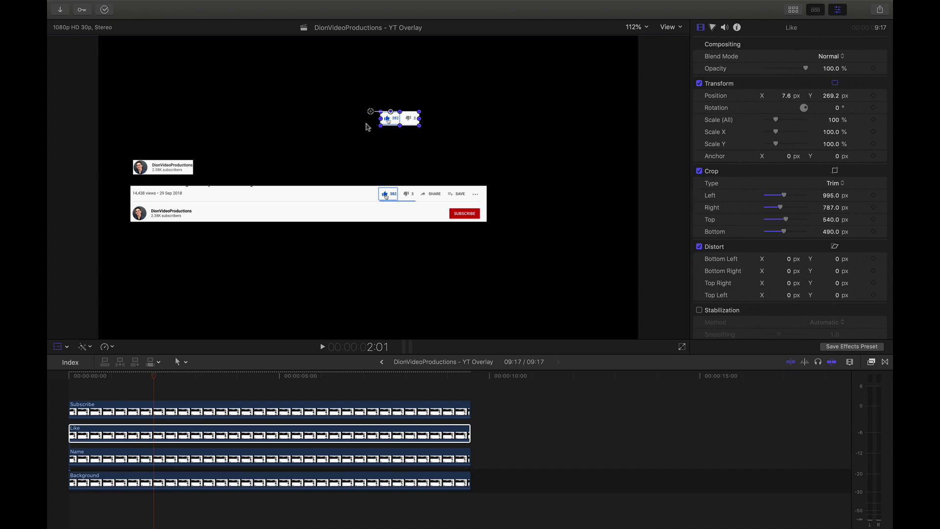
Move the Like clip's cropped image directly beside the channel name, at about X -646.9 px, Y 95.6 px, with the playhead at 3:12.
left_click(214, 397)
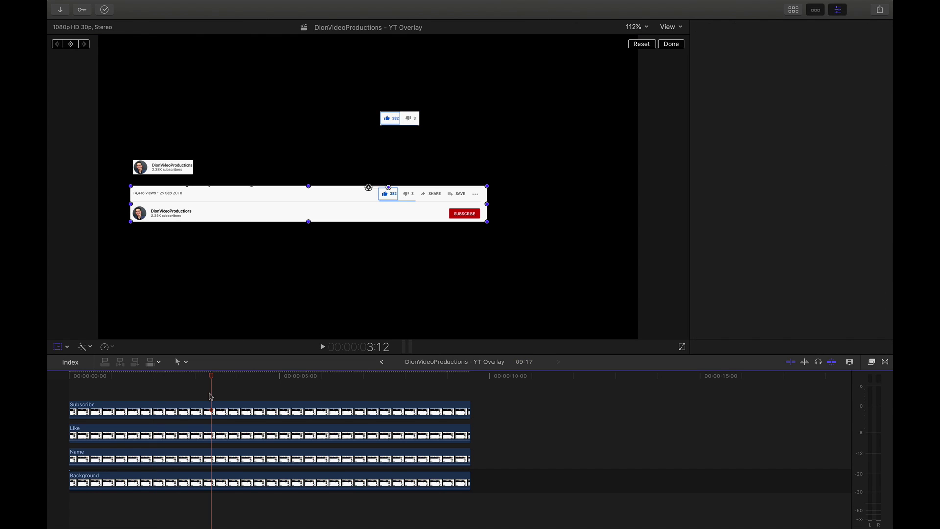
left_click(670, 45)
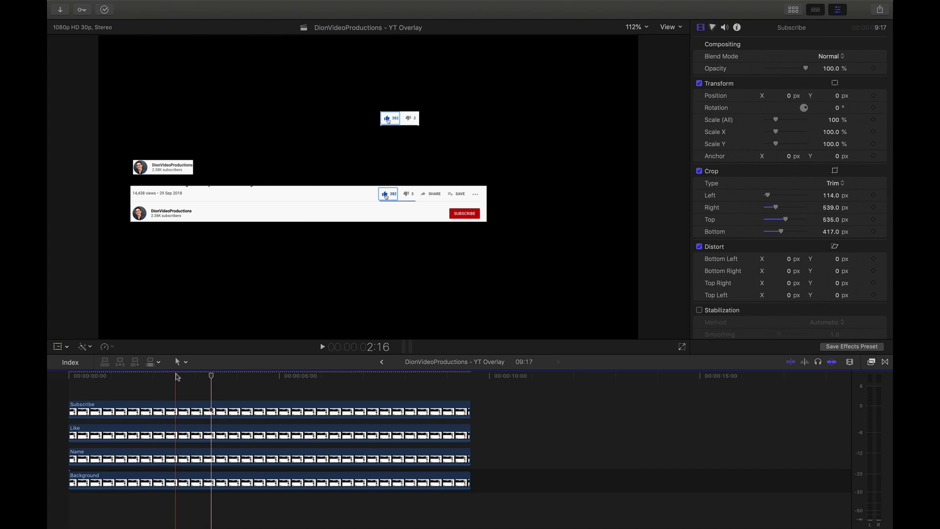
left_click(201, 434)
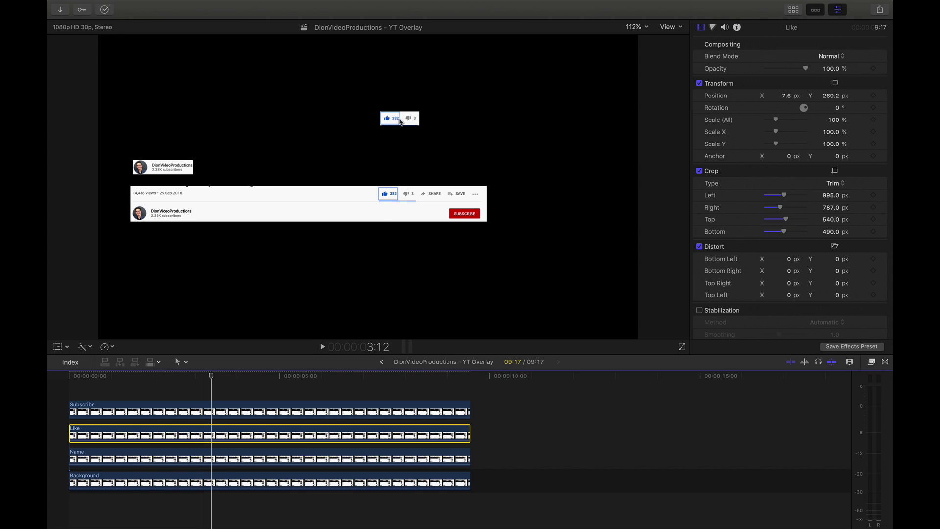
left_click(57, 347)
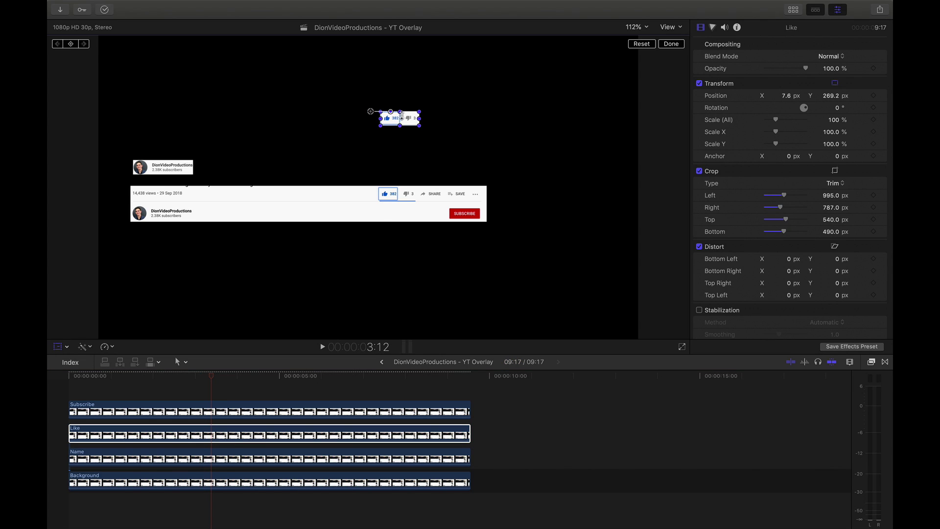
left_click_drag(401, 118, 228, 176)
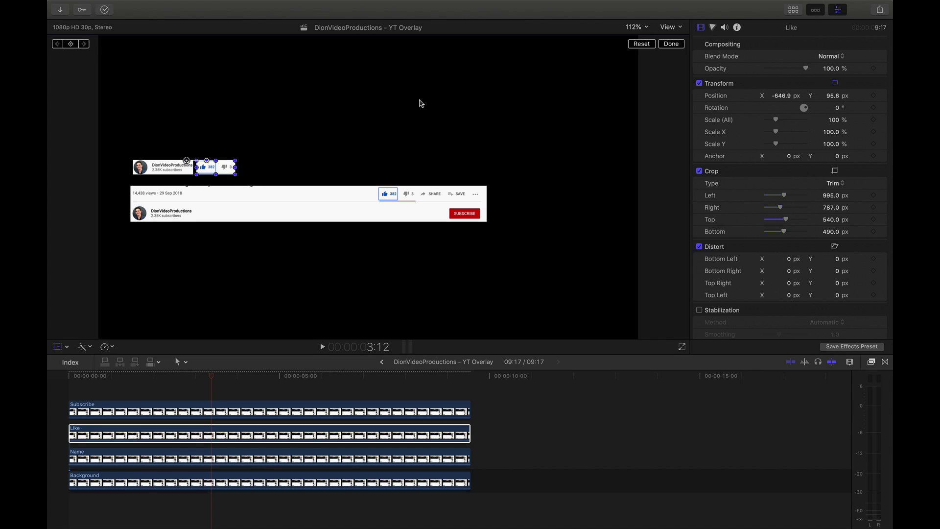
With the playhead at 7:21, crop the Subscribe clip to its button and bell: left 1196 px, right 553 px, top 607 px, bottom 420 px.
left_click(661, 45)
left_click(197, 412)
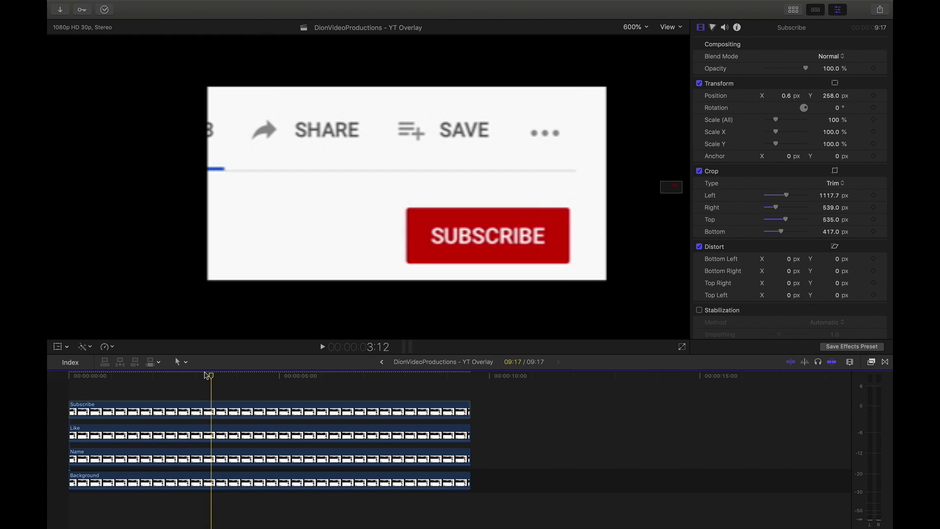
left_click(205, 376)
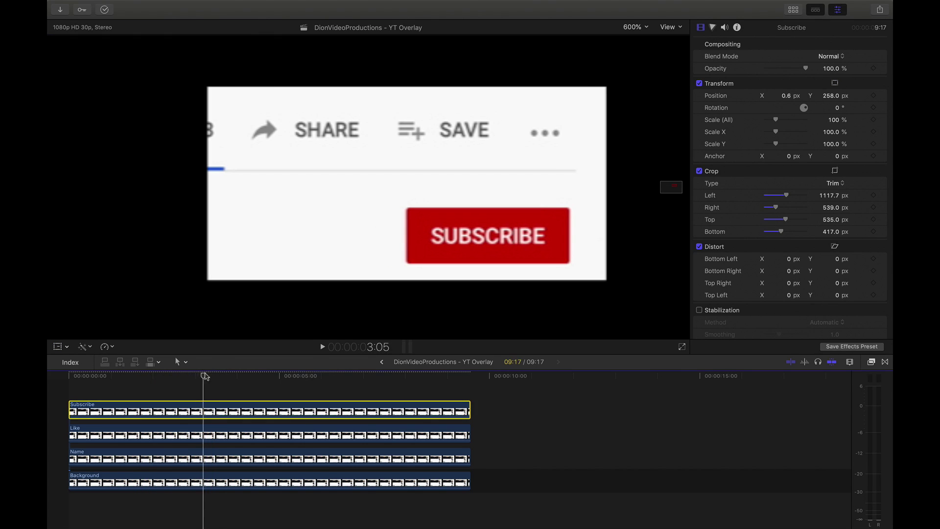
left_click_drag(204, 376, 394, 382)
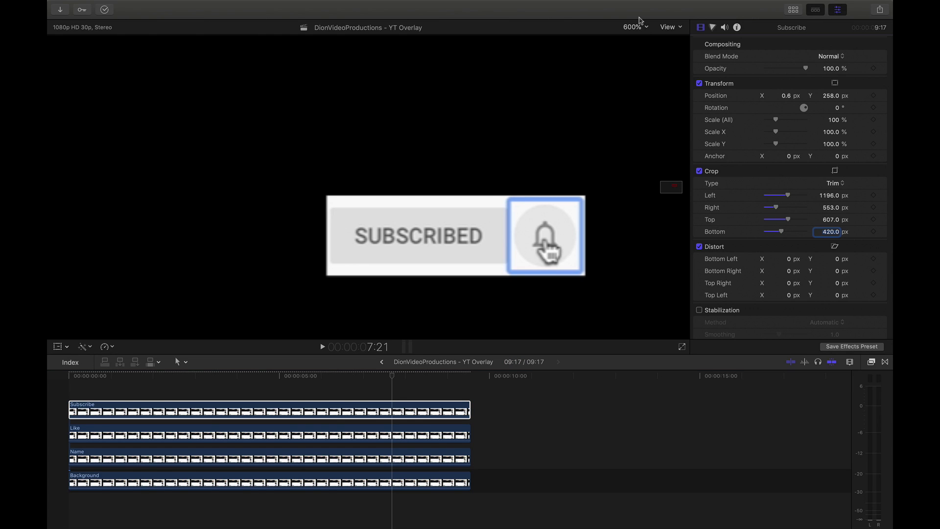
Move the Subscribe clip's cropped image directly beside the like and dislike buttons, in line with the channel name.
left_click(639, 20)
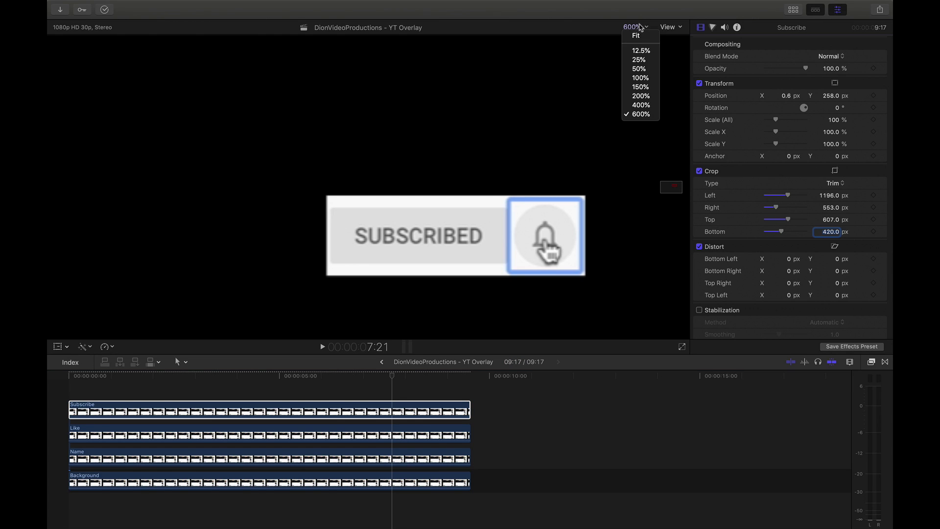
left_click(639, 35)
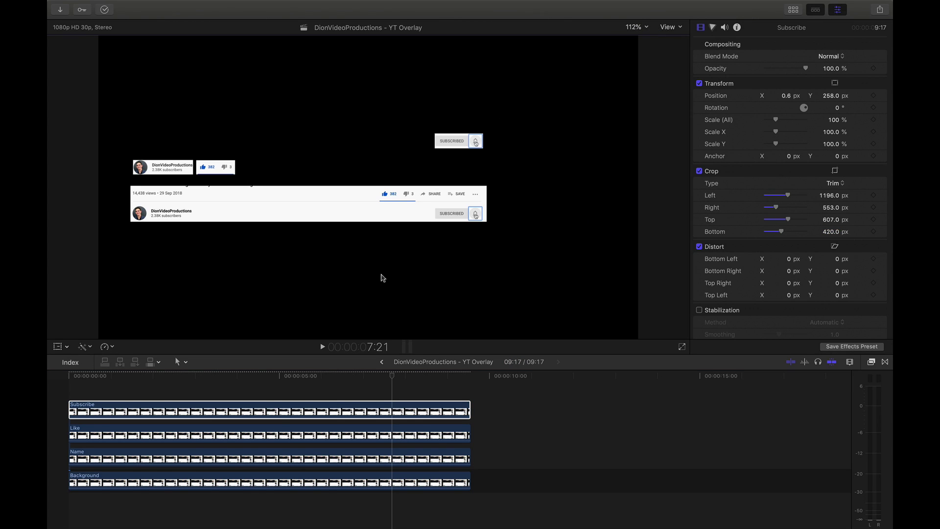
left_click(57, 346)
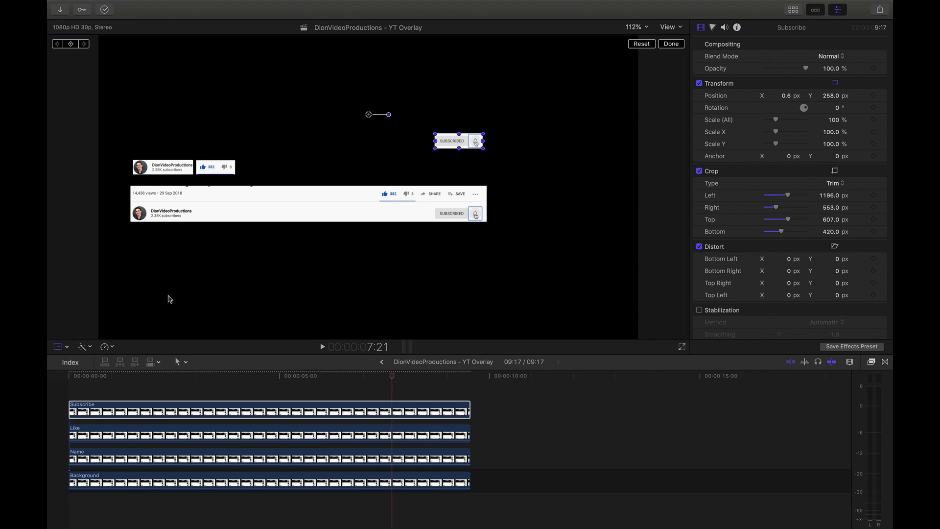
left_click_drag(453, 144, 274, 170)
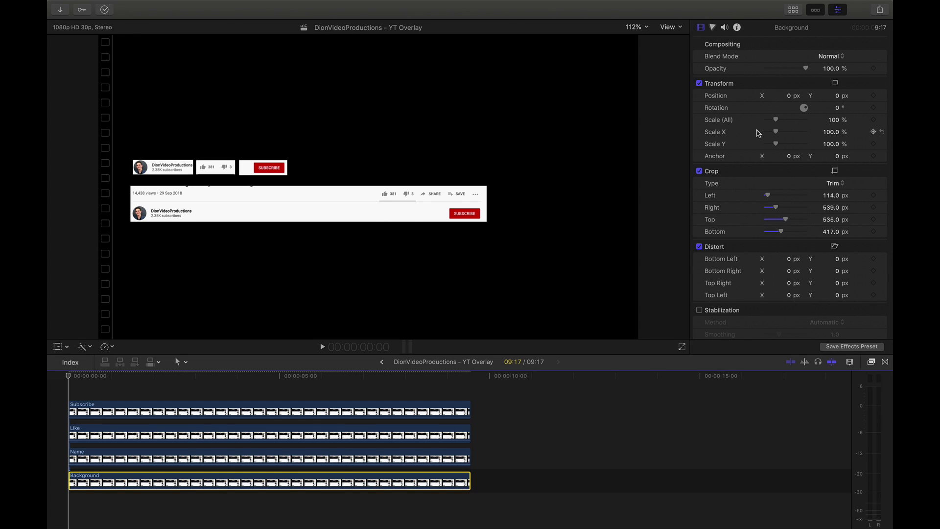
Scale the Background clip to 241% and crop its sides to a blank white area: left 623 px, right about 940.2 px.
mouse_move(777, 122)
left_mouse_down()
mouse_move(795, 133)
mouse_move(791, 123)
left_mouse_up()
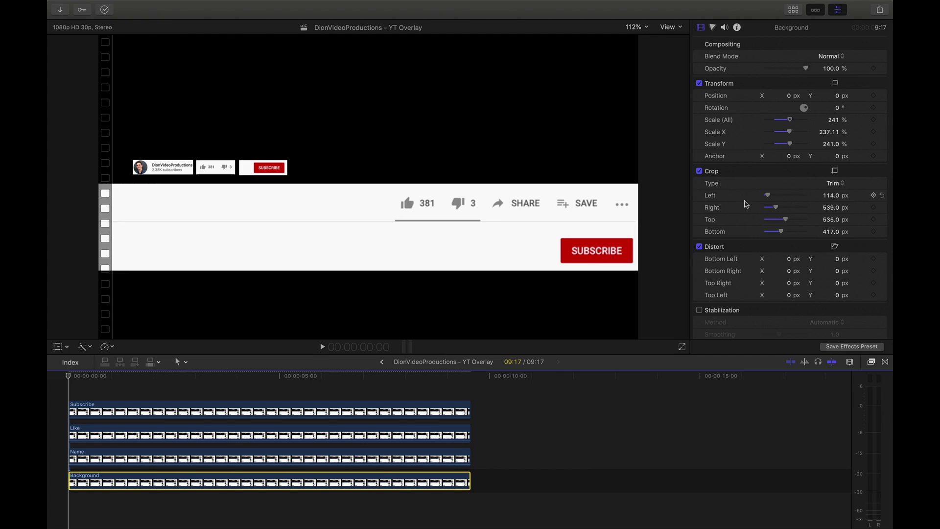
left_click_drag(776, 200, 775, 216)
left_click_drag(830, 206, 830, 195)
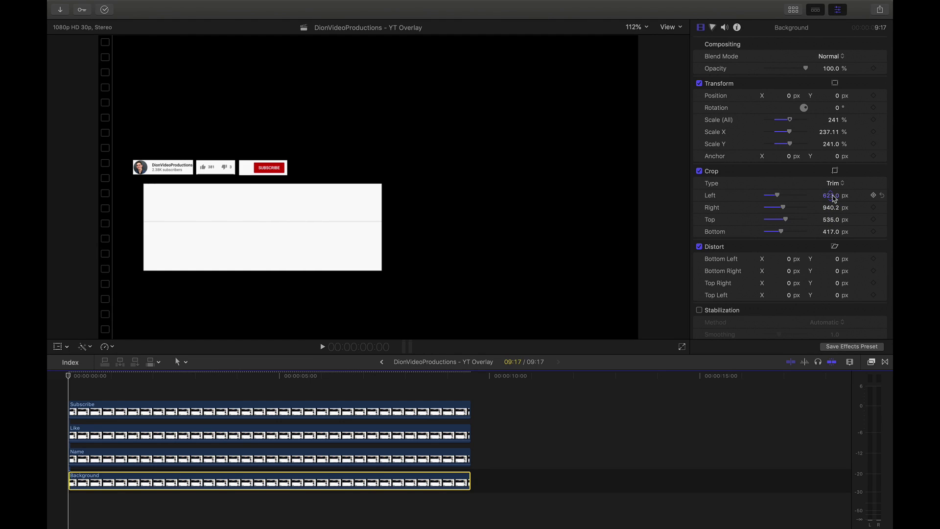
Set the Background clip's bottom crop to about 341.5 px and its top crop to about 605.9 px, cutting off the divider line.
left_click(834, 232)
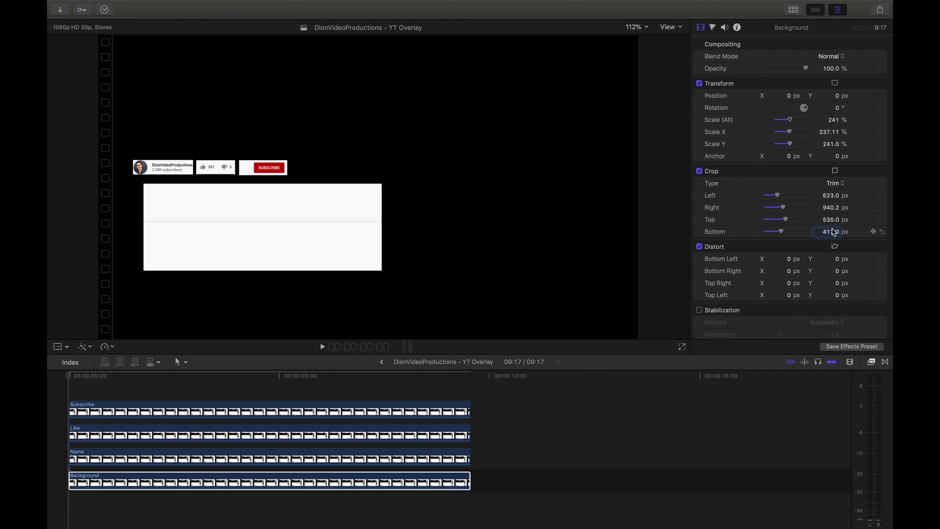
left_click_drag(834, 233, 834, 233)
left_click(831, 221)
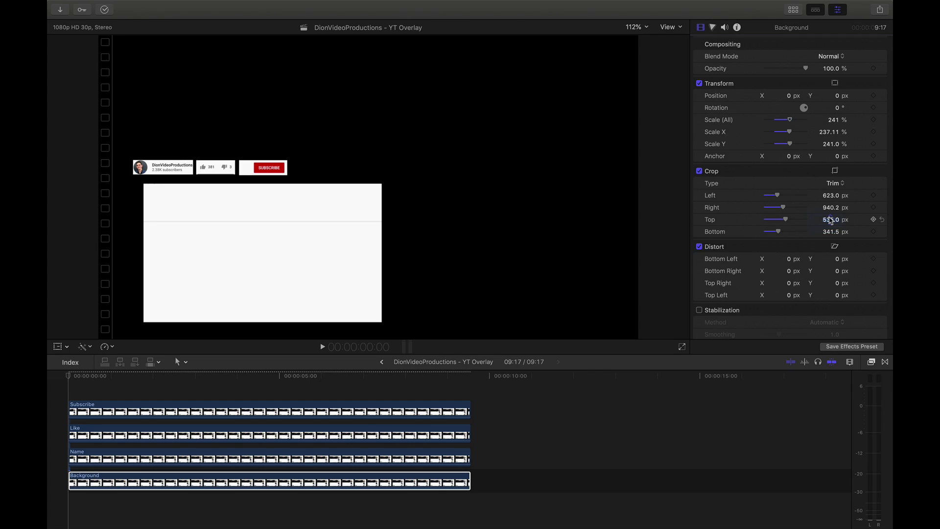
left_click_drag(831, 220, 831, 220)
Show the horizon overlay and arrange the background, channel name, like and Subscribe images as a card centred on its vertical line.
left_click(156, 378)
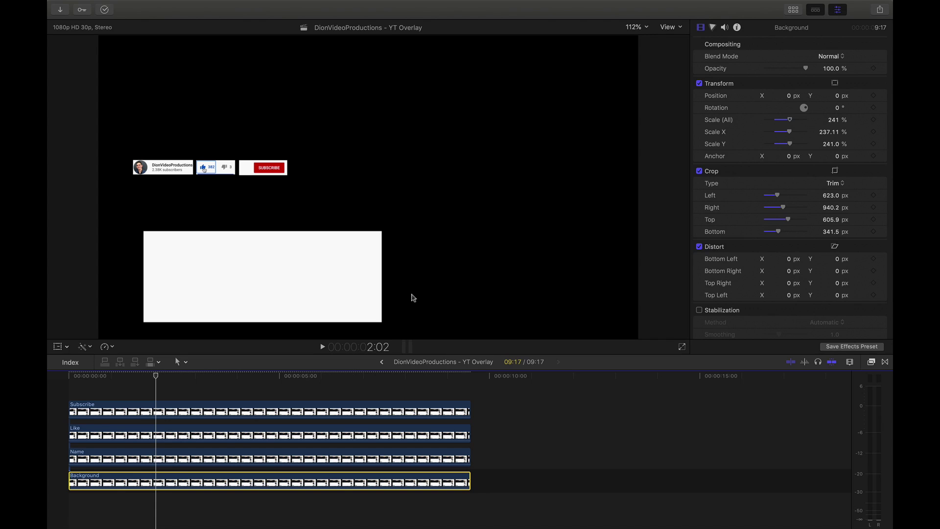
left_click(668, 29)
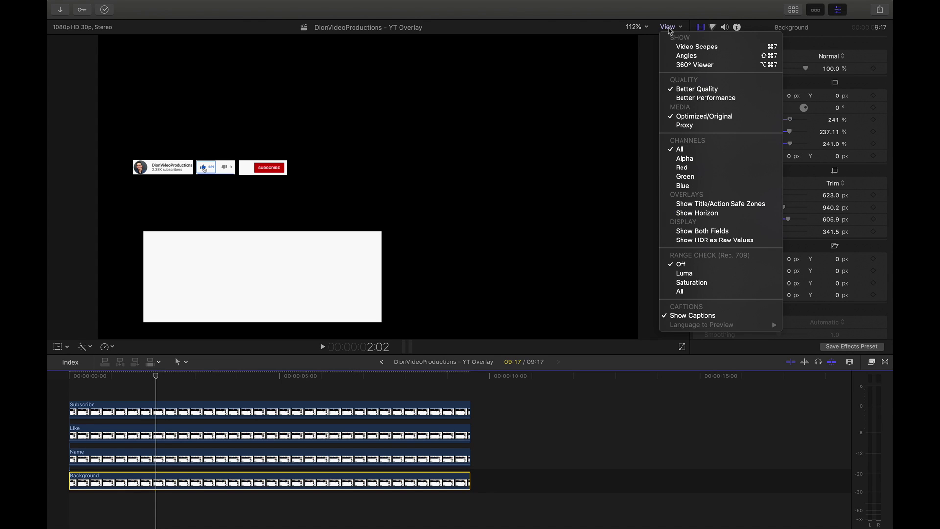
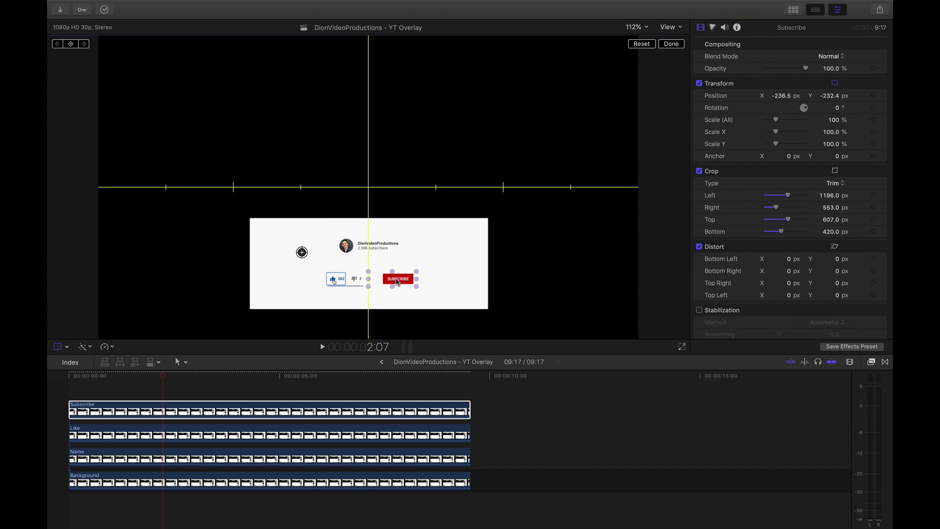
Scale the Name clip to 120% and recentre the channel name above the like and Subscribe buttons.
left_click(636, 27)
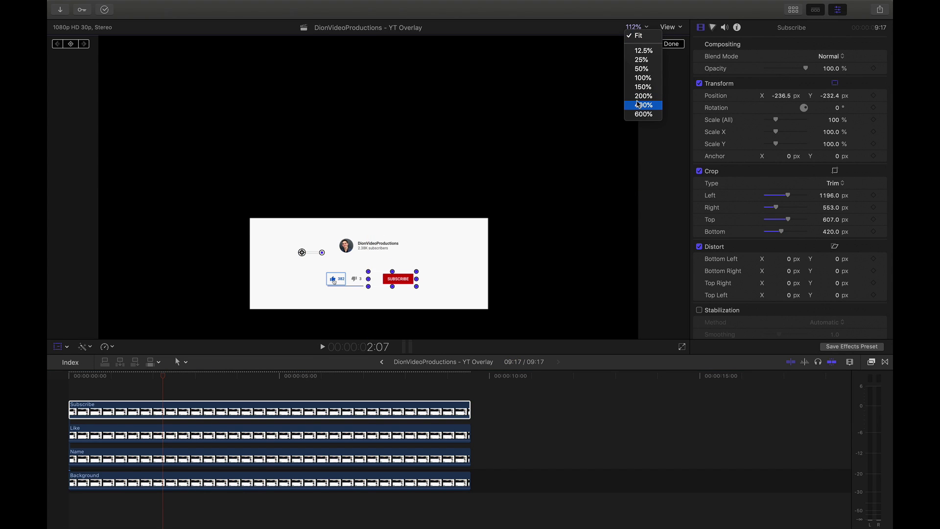
left_click(639, 106)
left_click_drag(672, 186, 673, 198)
left_click(178, 458)
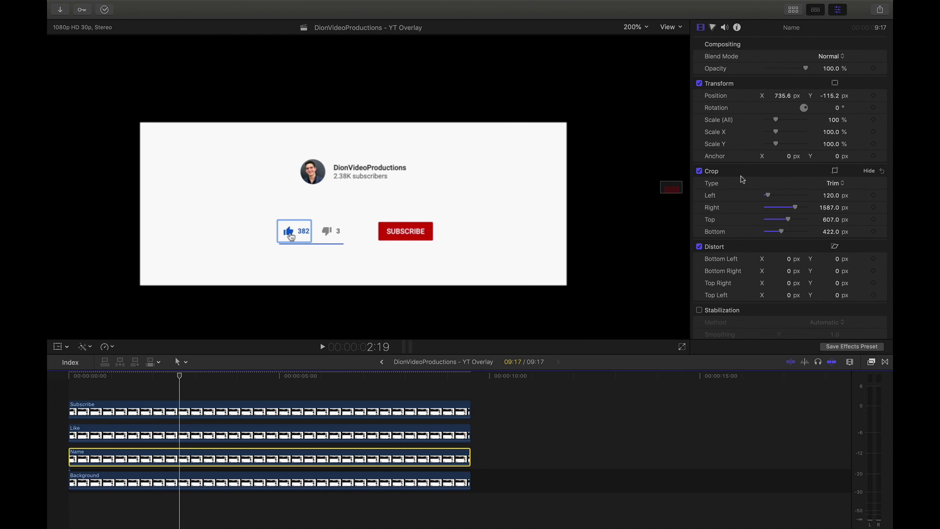
left_click(832, 120)
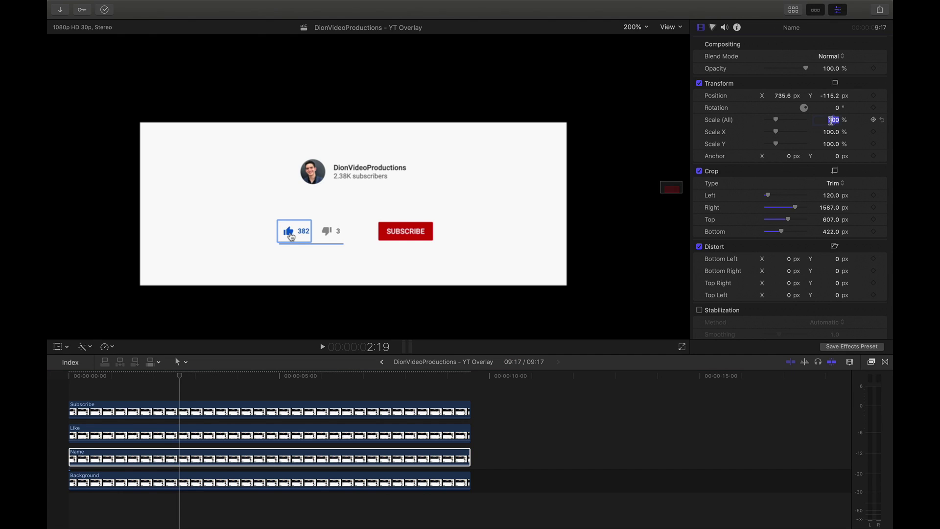
key("Return")
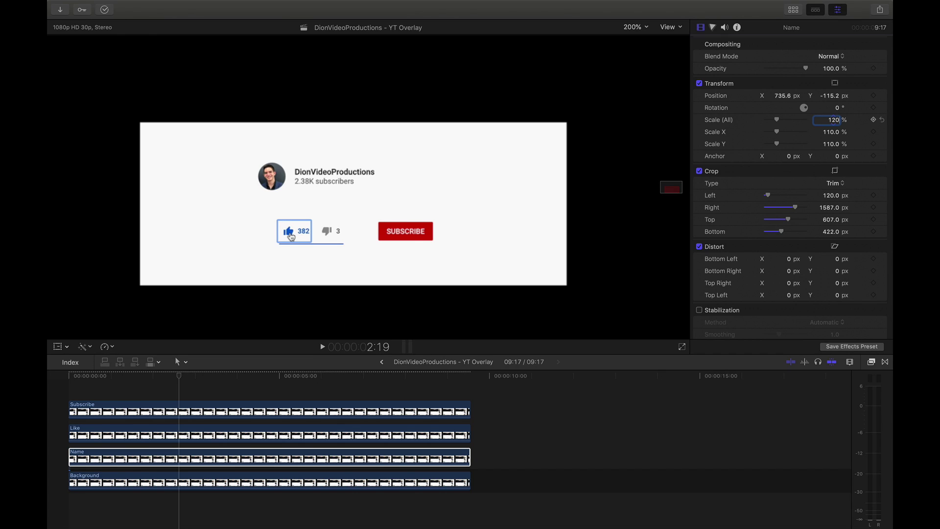
key("Return")
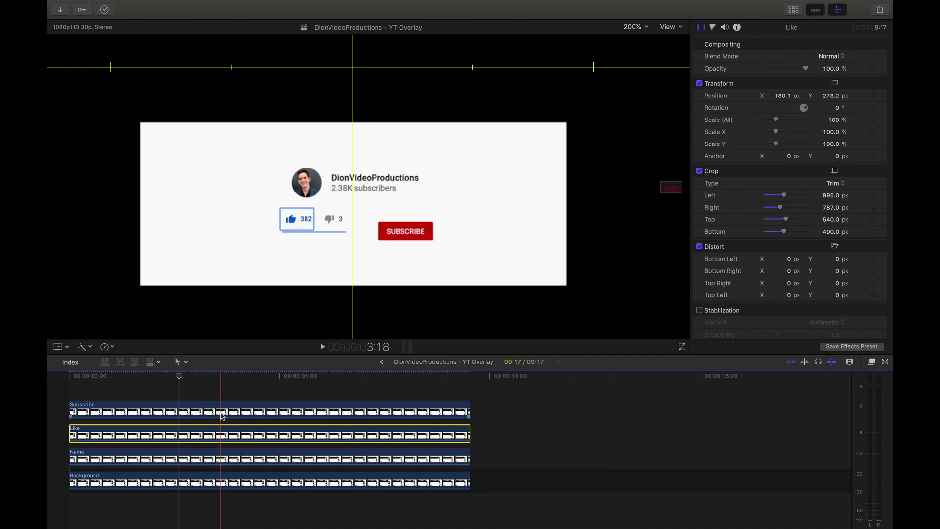
Disable the Background clip and align the Subscribe clip level with the like buttons, at about X -228.6 px, Y -211.4 px.
left_click(405, 235)
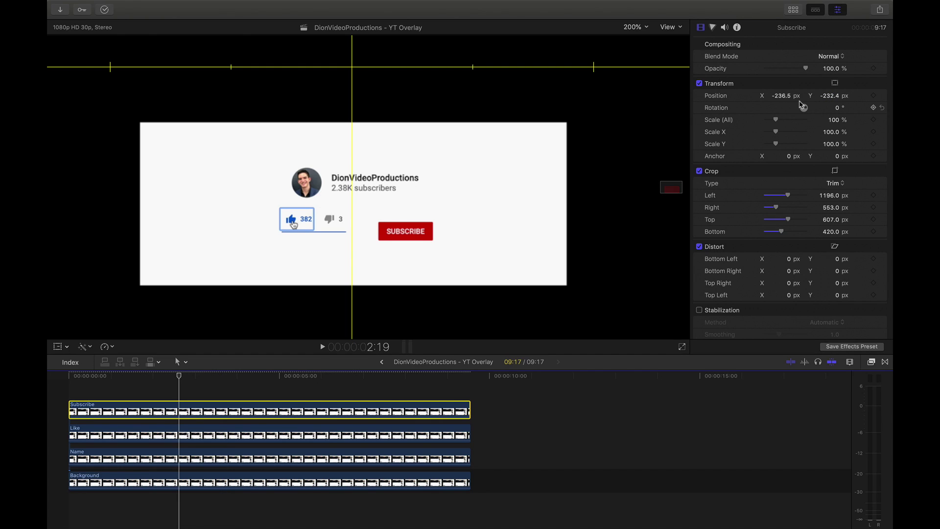
left_click(303, 479)
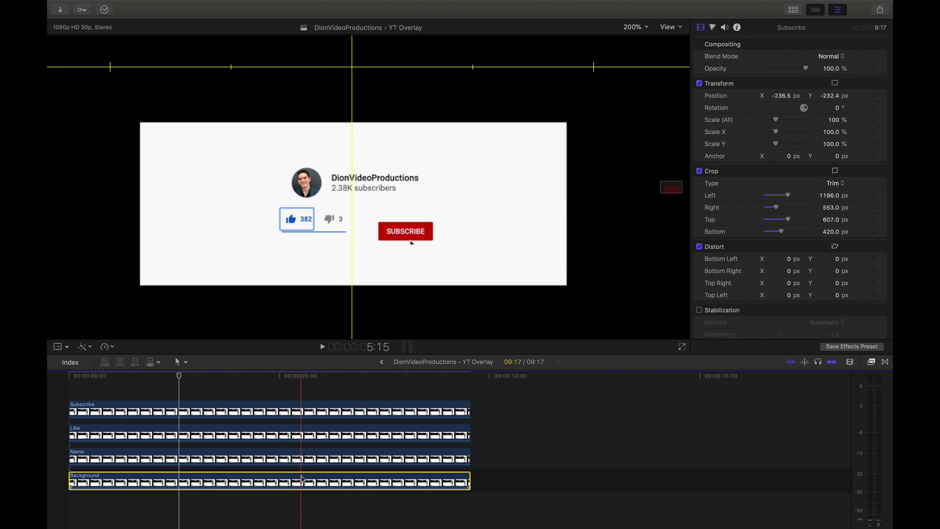
key("v")
left_click(180, 387)
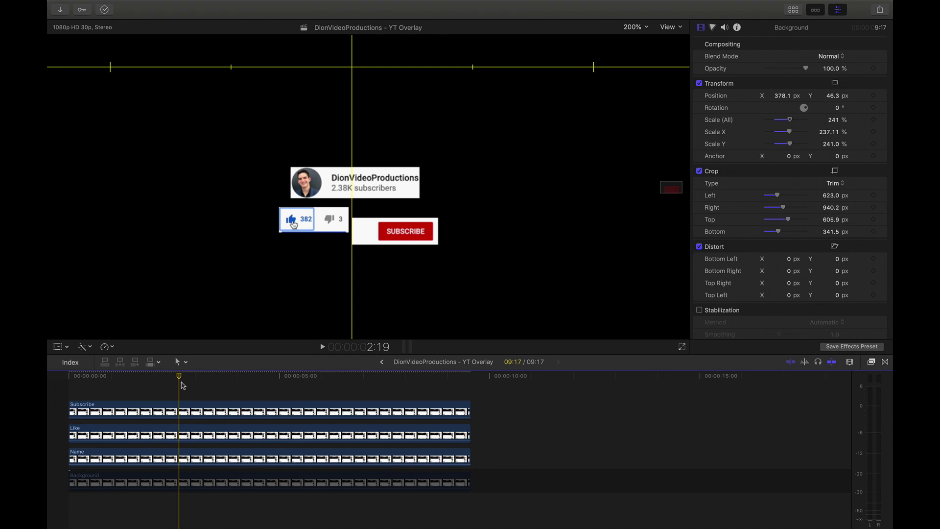
left_click(237, 410)
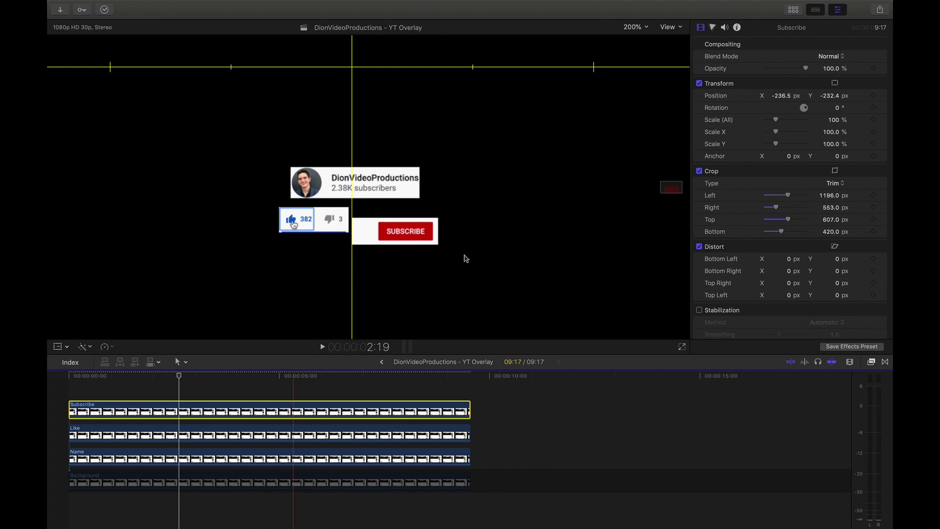
left_click_drag(829, 95, 790, 96)
Crop the re-enabled Background clip closely around the channel name and buttons, and play back the overlay from the start.
left_click(207, 478)
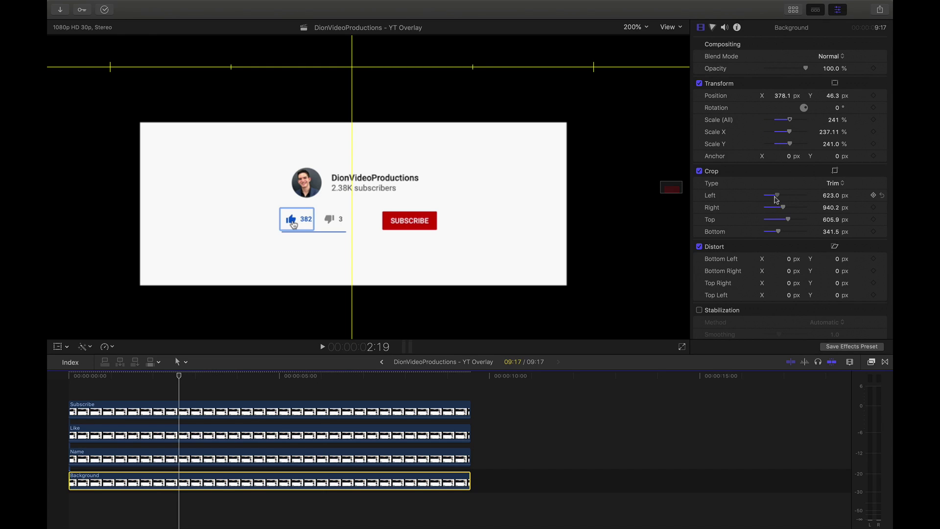
left_click_drag(776, 200, 830, 206)
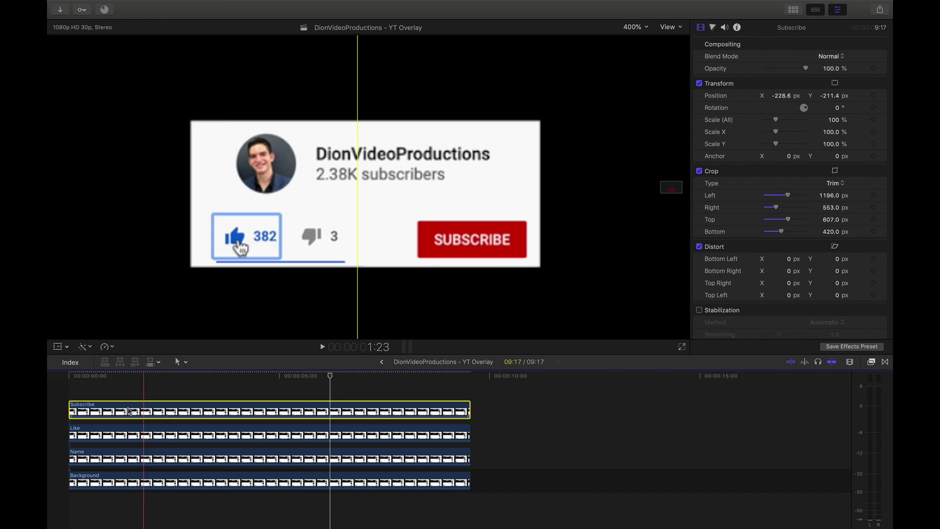
key("space")
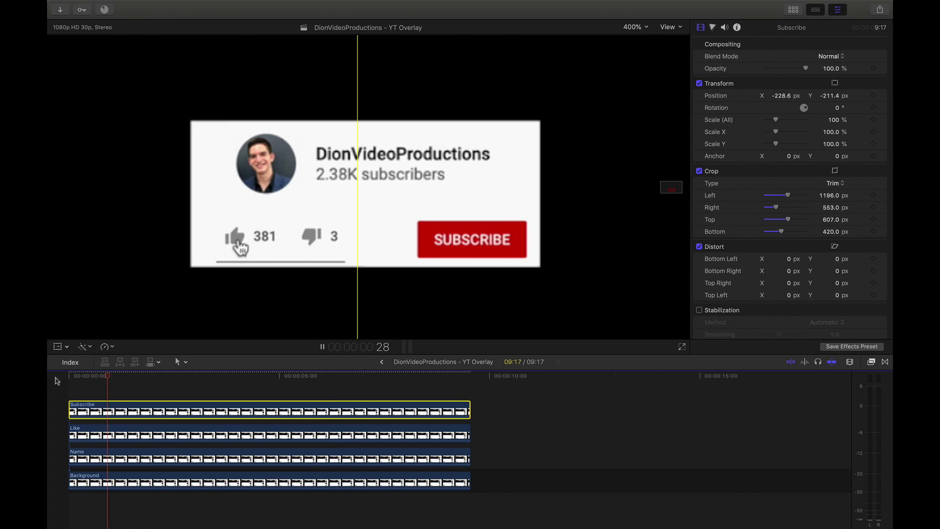
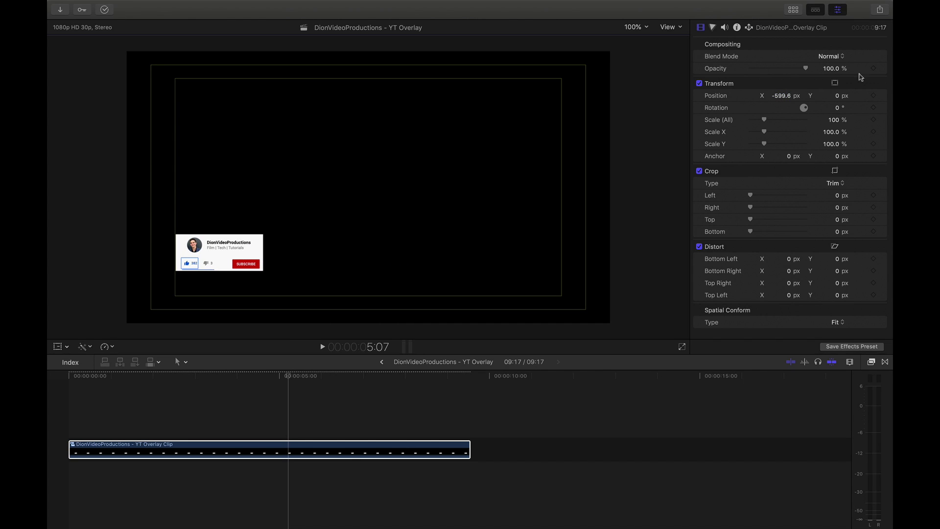
Position the compound overlay clip on the inner safe-zone guide at X -601.7 px and down at the frame's lower edge, Y -207.8 px.
left_click(636, 27)
left_click(655, 104)
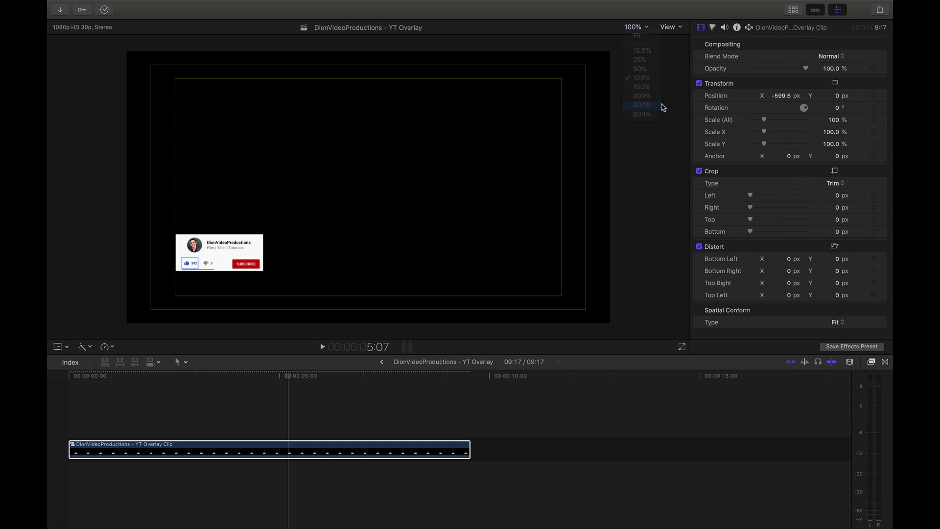
mouse_move(666, 182)
left_mouse_down()
mouse_move(652, 193)
mouse_move(667, 184)
left_mouse_up()
left_click_drag(781, 95, 781, 96)
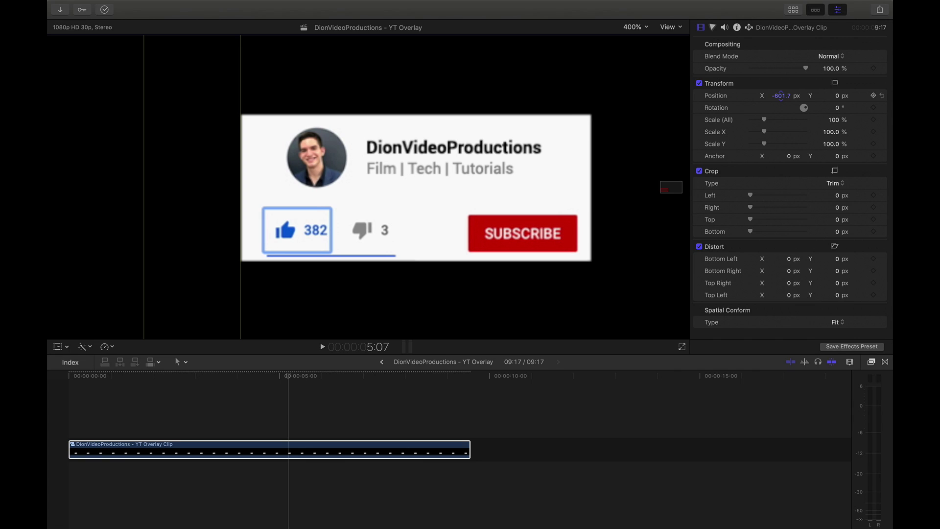
left_click(634, 29)
left_click(636, 80)
left_click_drag(837, 96, 837, 96)
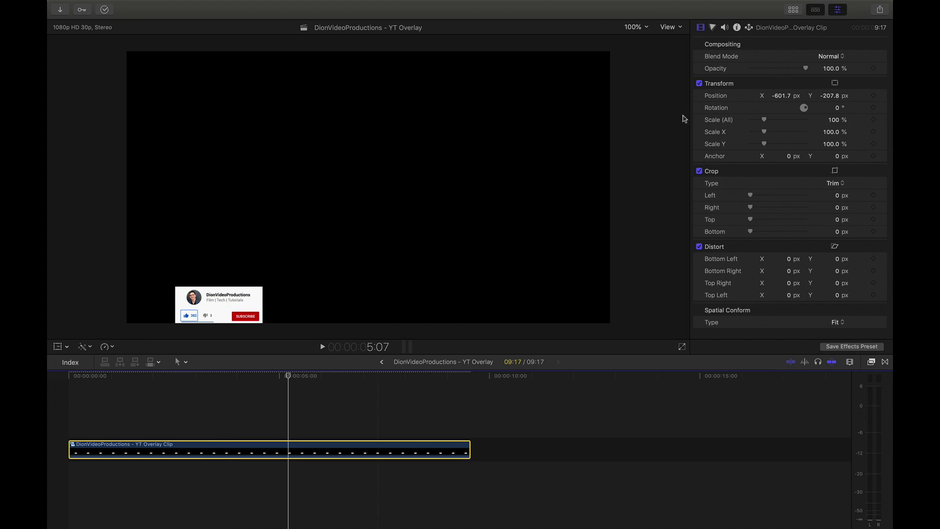
Scale the compound overlay clip to 110% and raise it to about Y -169.8 px.
left_click(828, 121)
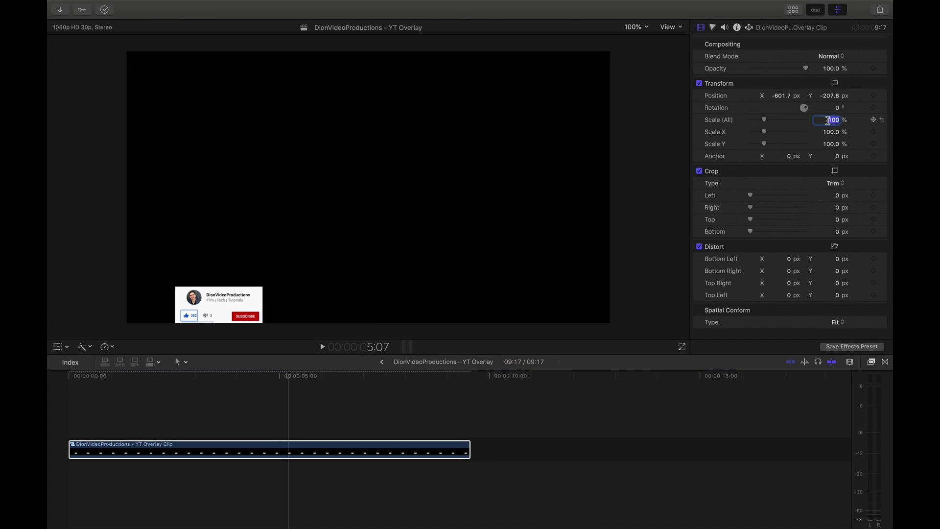
key("Return")
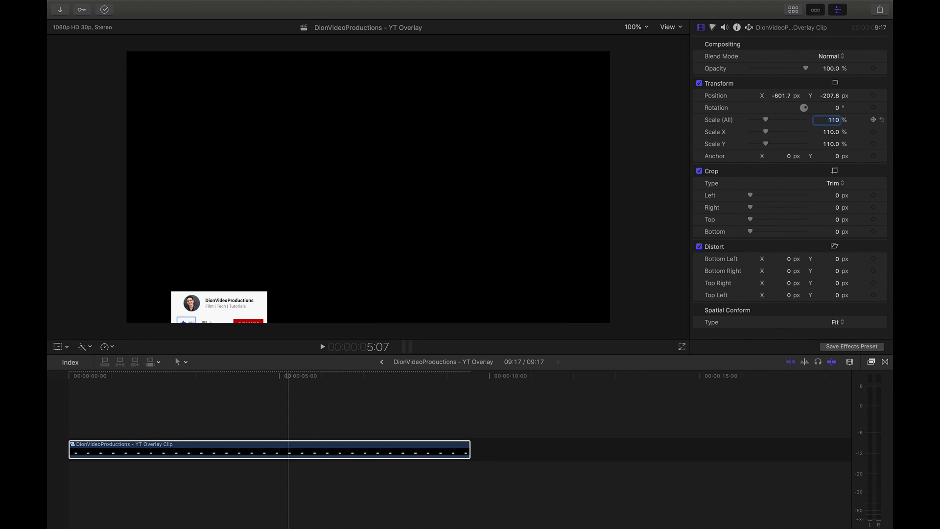
left_click_drag(831, 97, 829, 95)
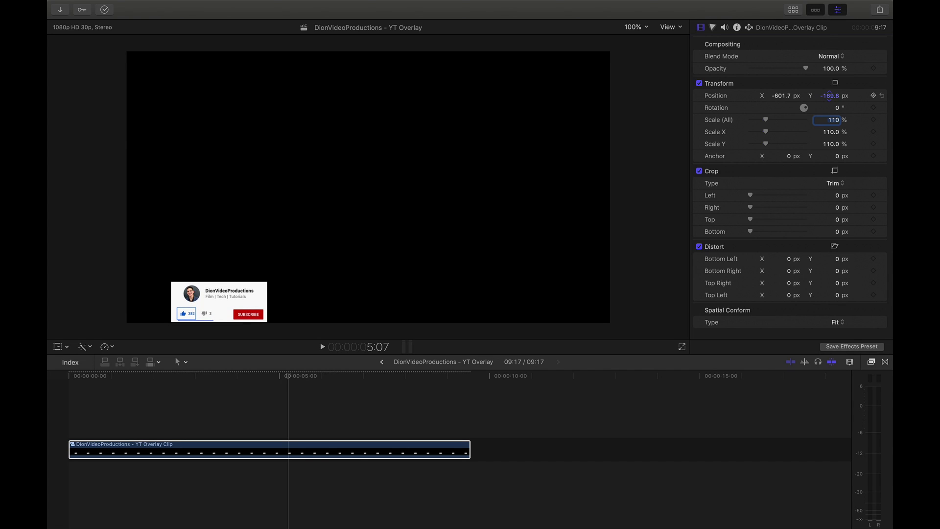
Set the compound overlay clip's scale to 120% and its Y position to about -139.8 px so the card meets the frame's lower edge.
left_click(834, 120)
type("120")
key("Return")
left_click_drag(831, 99, 828, 96)
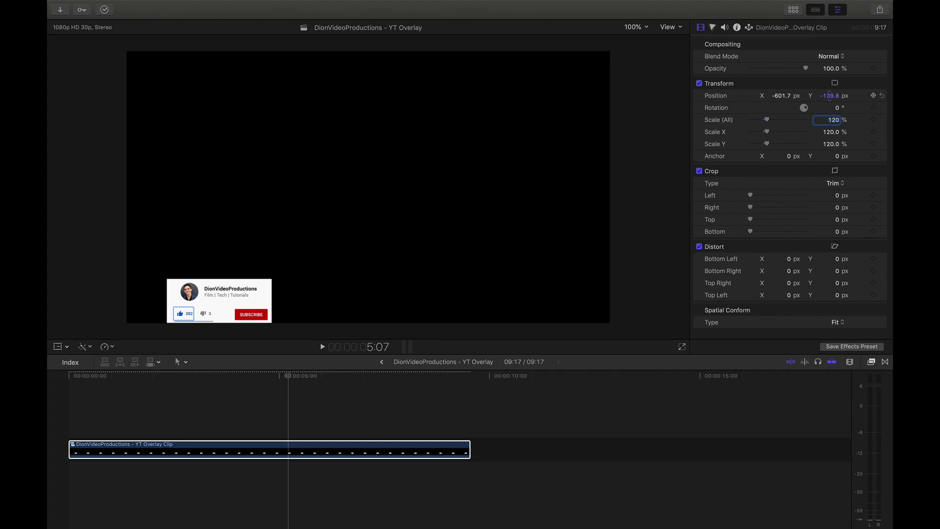
Deselect the compound overlay clip and return the playhead to the start of the timeline.
left_click(47, 447)
left_click(275, 411)
left_click(69, 409)
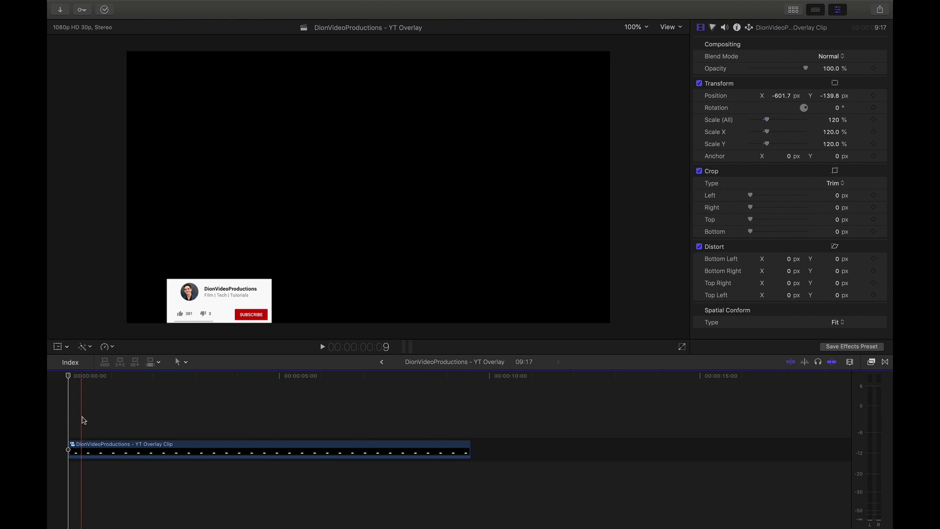
Enlarge the timeline's clip thumbnails and play the overlay clip from the start to the 2:01 mark.
left_click(81, 444)
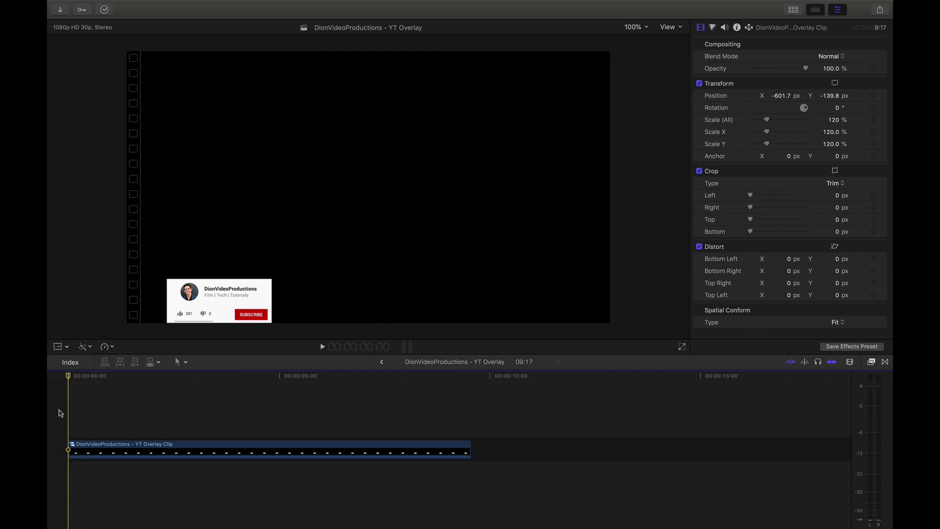
left_click(64, 422)
key("super+equal")
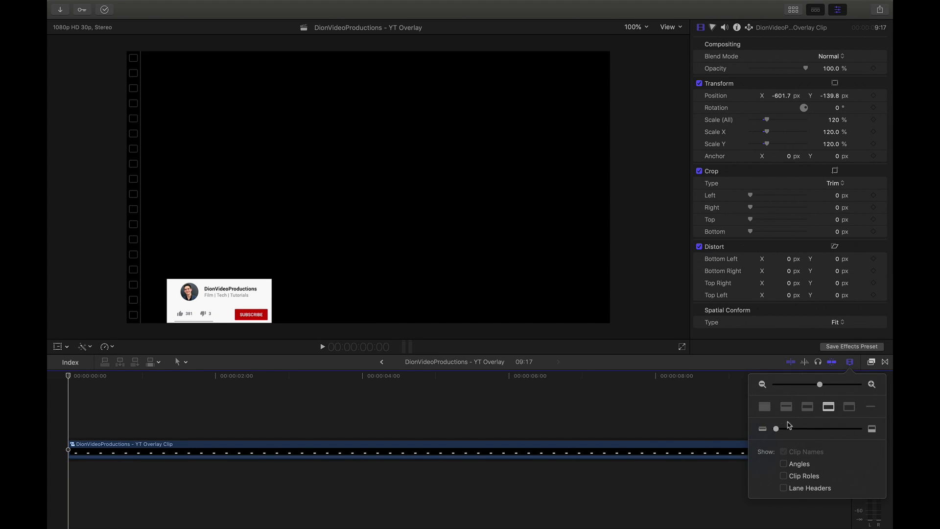
left_click_drag(784, 429, 793, 429)
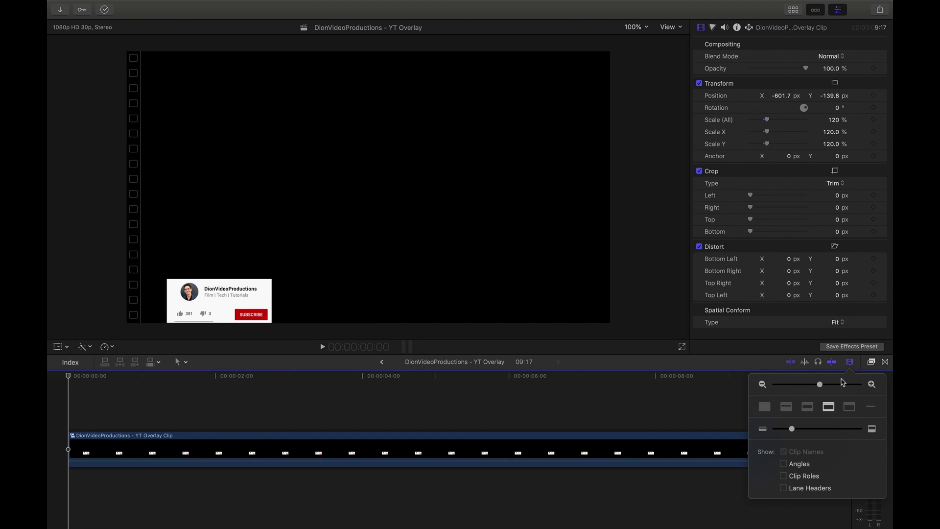
key("Escape")
key("space")
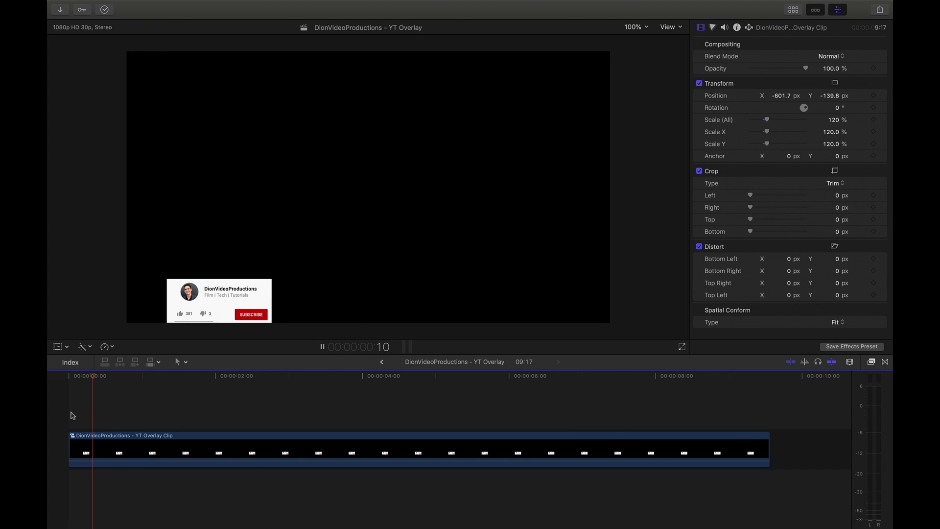
key("space")
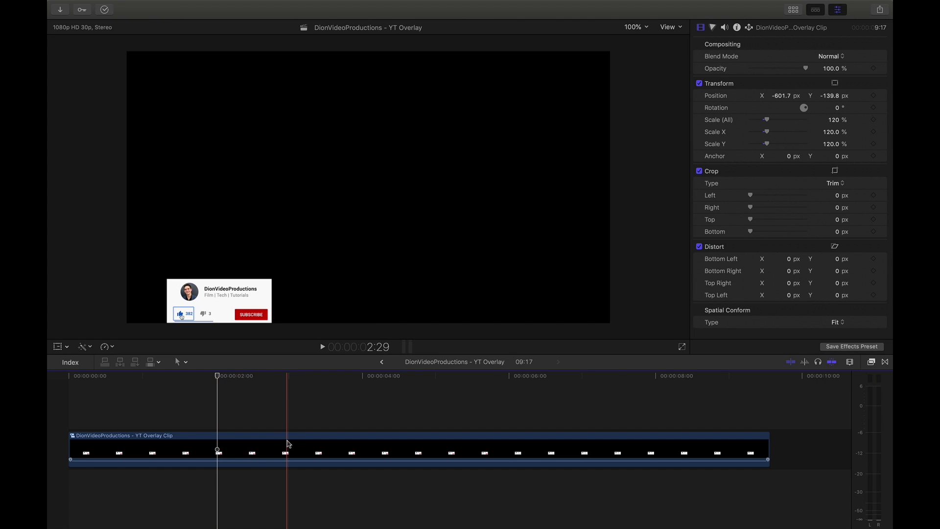
Blade the overlay clip at 2:01 and at further points, and delete the idle stretches following the like.
key("b")
left_click(219, 448)
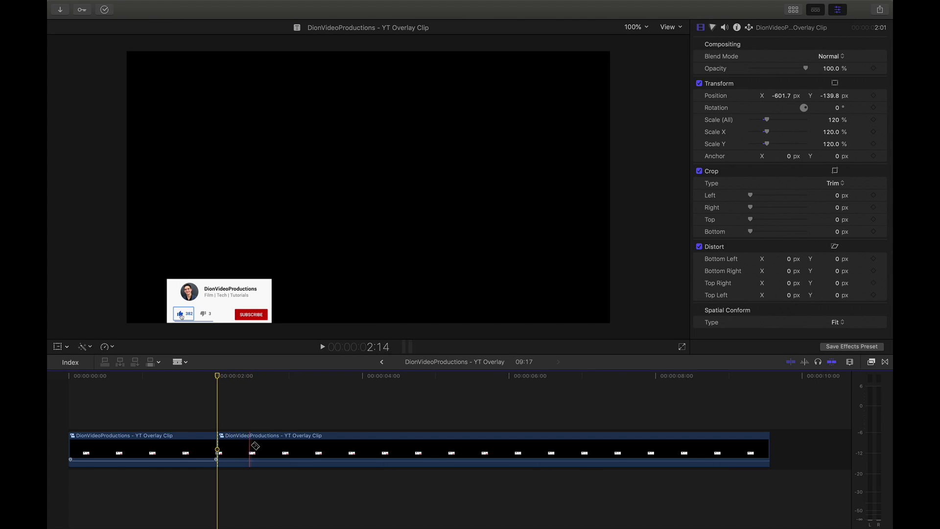
left_click(315, 447)
left_click(408, 448)
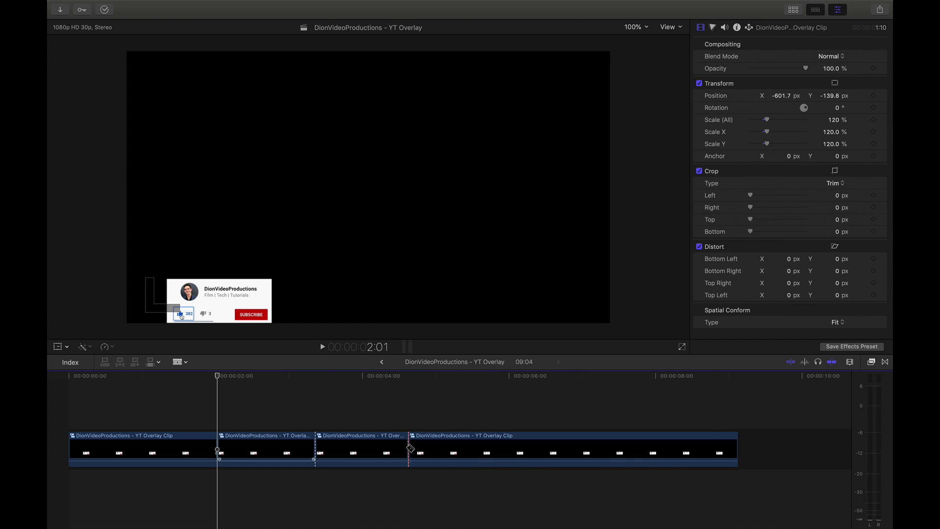
key("a")
left_click(390, 450)
key("Delete")
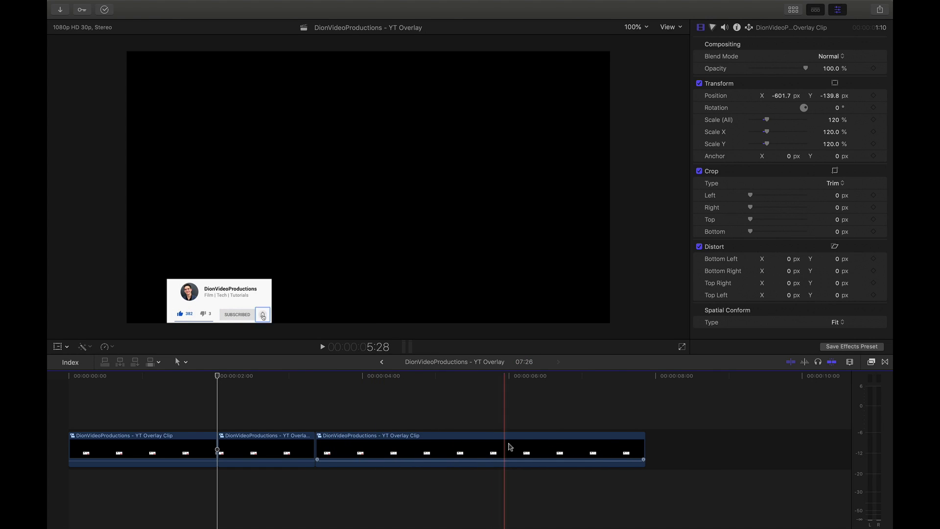
Cut the idle tail off the last overlay segment to shorten the timeline to 7:08, and play the edit from the start.
key("super+b")
left_click(621, 451)
key("Delete")
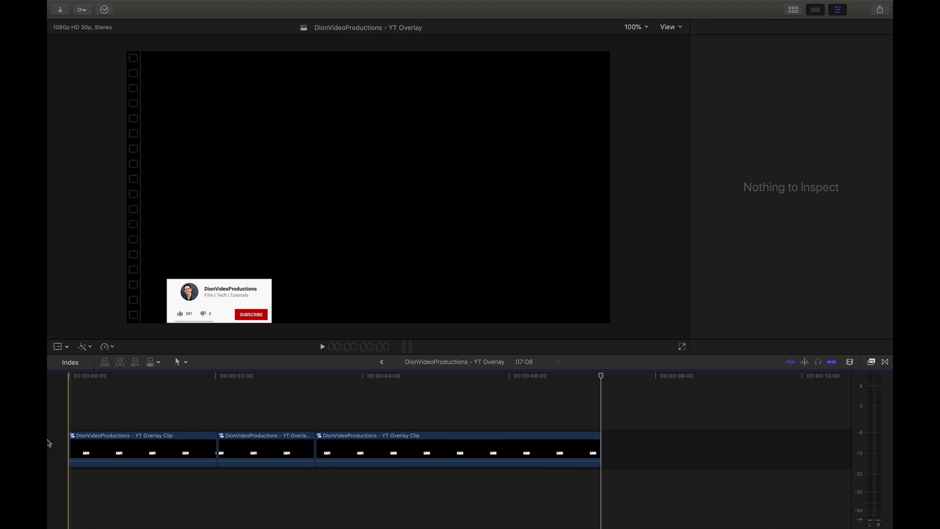
key("shift+z")
key("space")
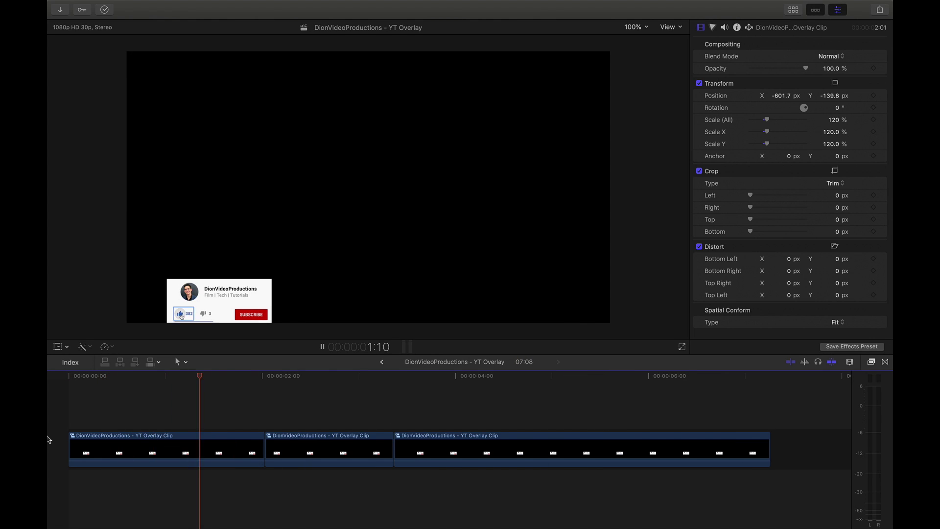
key("space")
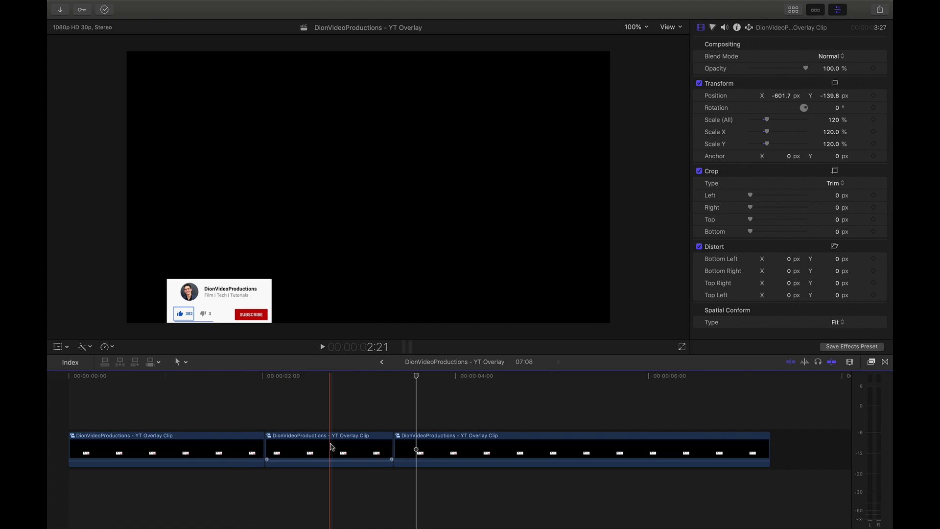
Split off the first eight frames of the second overlay segment, delete them, and play the timeline from the start.
key("p")
left_click(290, 449)
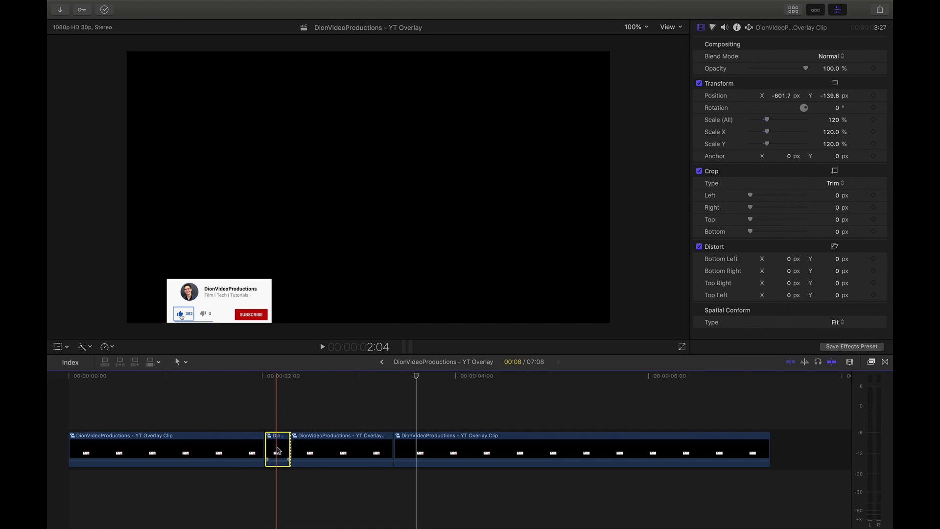
key("Delete")
key("Home")
key("space")
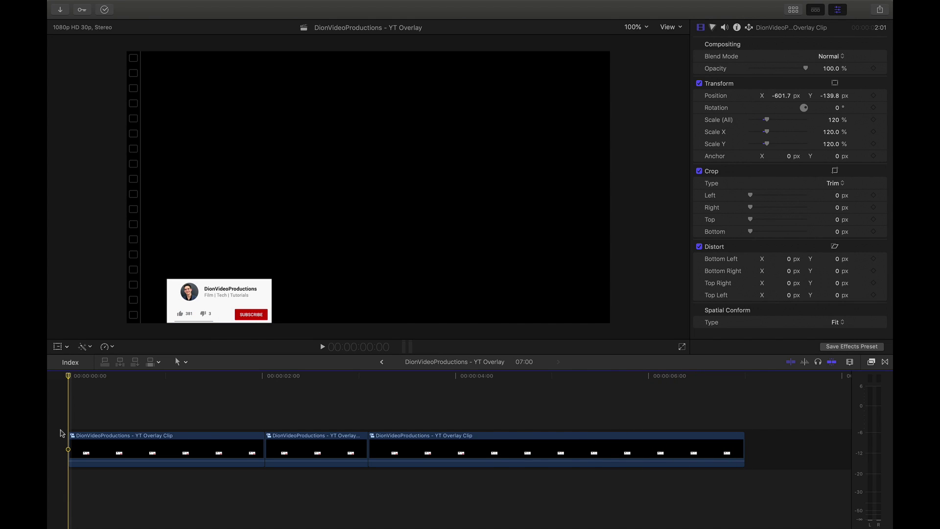
Combine all three overlay segments into one new compound clip.
left_click_drag(60, 433, 448, 439)
right_click(447, 438)
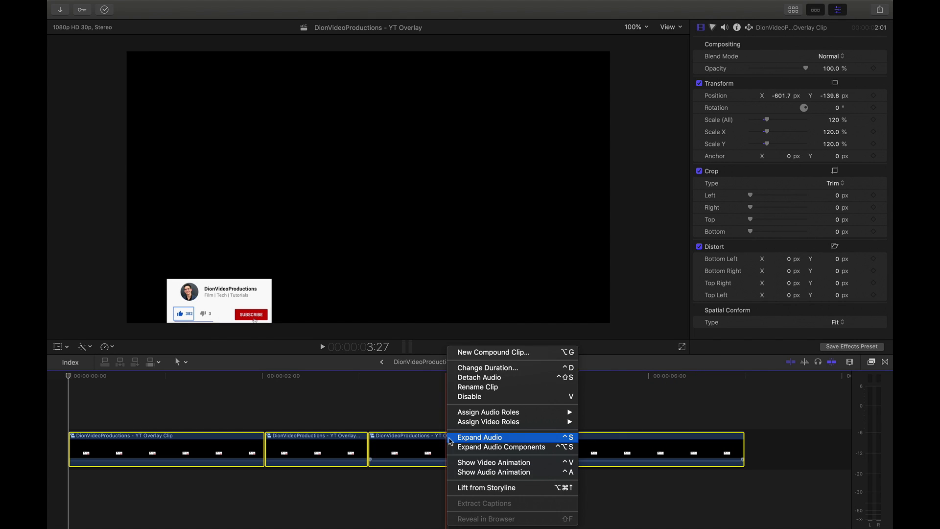
left_click(502, 353)
key("Return")
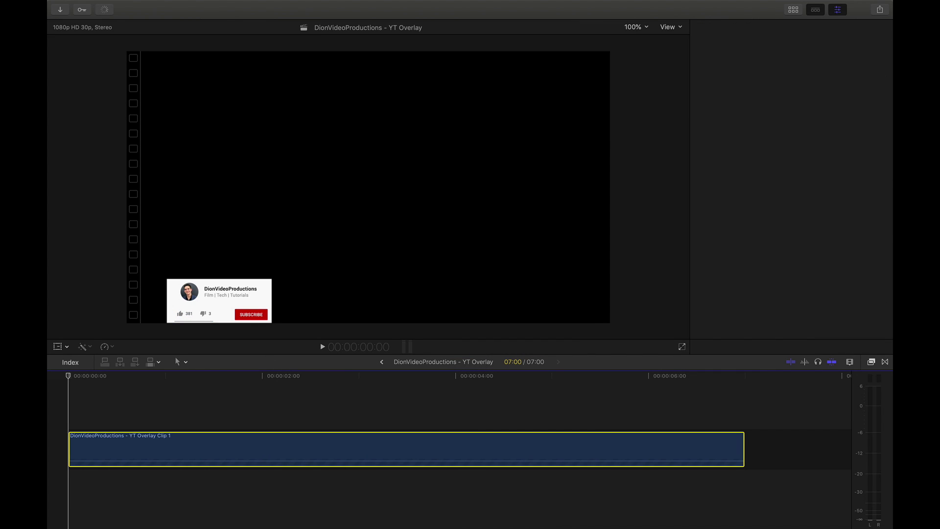
Show the compound clip's video animation and keyframe its Y position at -178 px at the start of the clip.
right_click(151, 450)
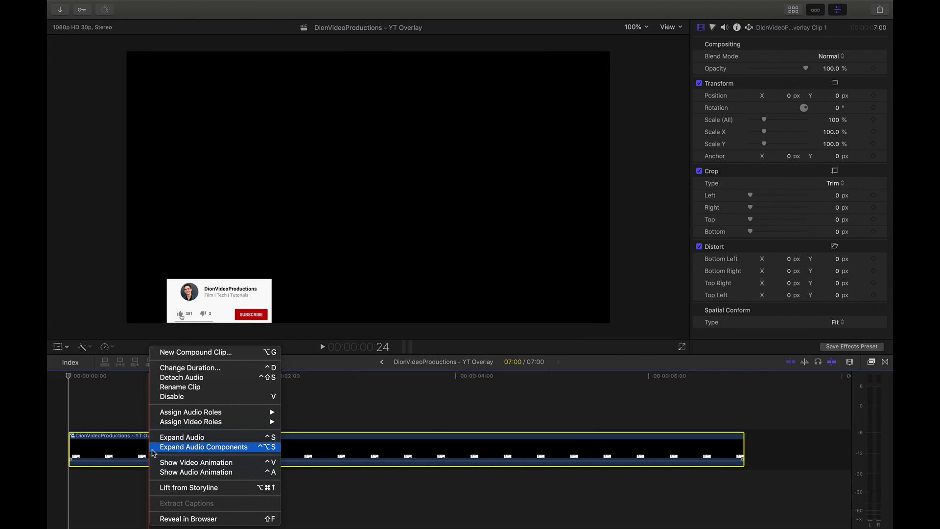
left_click(176, 462)
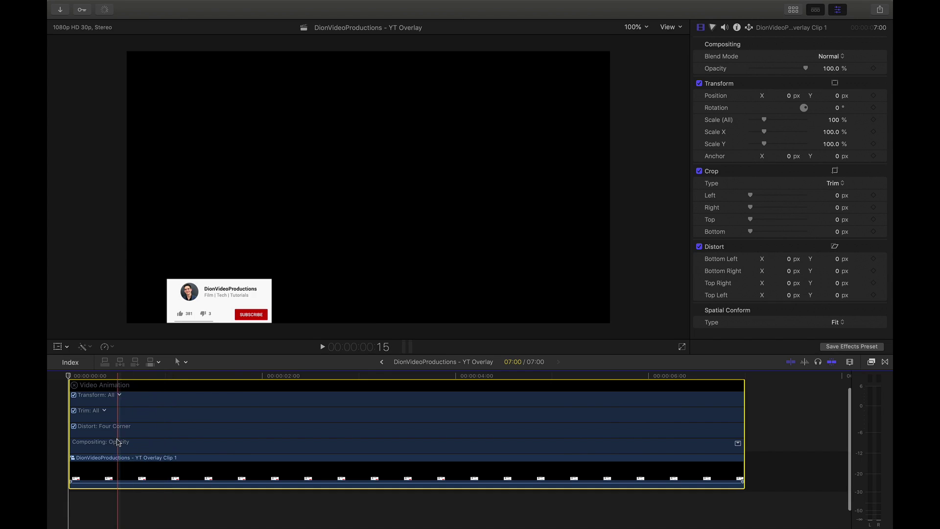
scroll(118, 442, "left", 2)
left_click(53, 420)
left_click(109, 473)
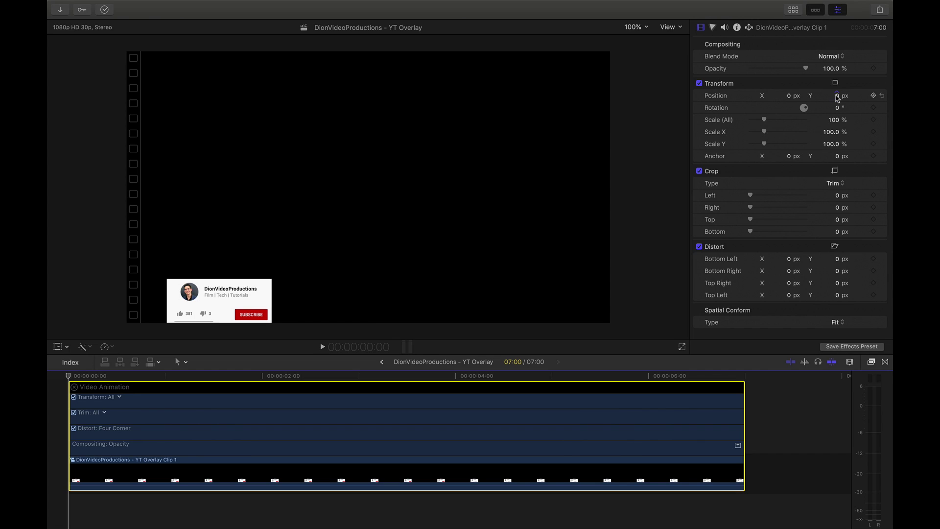
left_click_drag(837, 98, 837, 95)
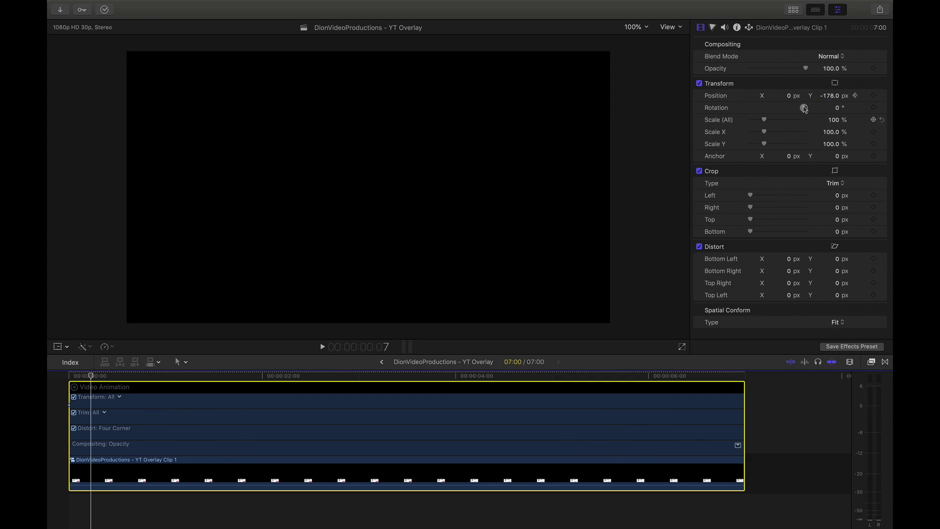
Keyframe the clip's Y position at 0 px at frame 7 and play back the slide-in.
left_click(835, 96)
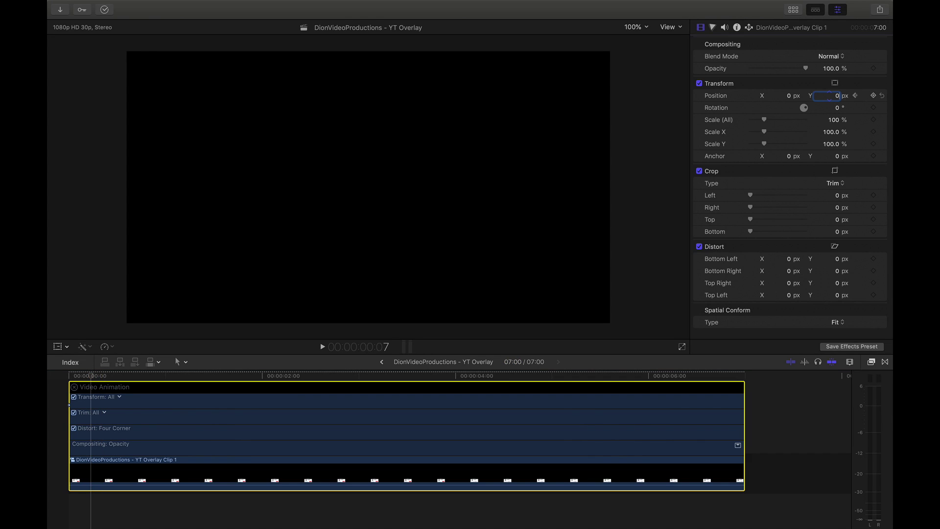
key("Return")
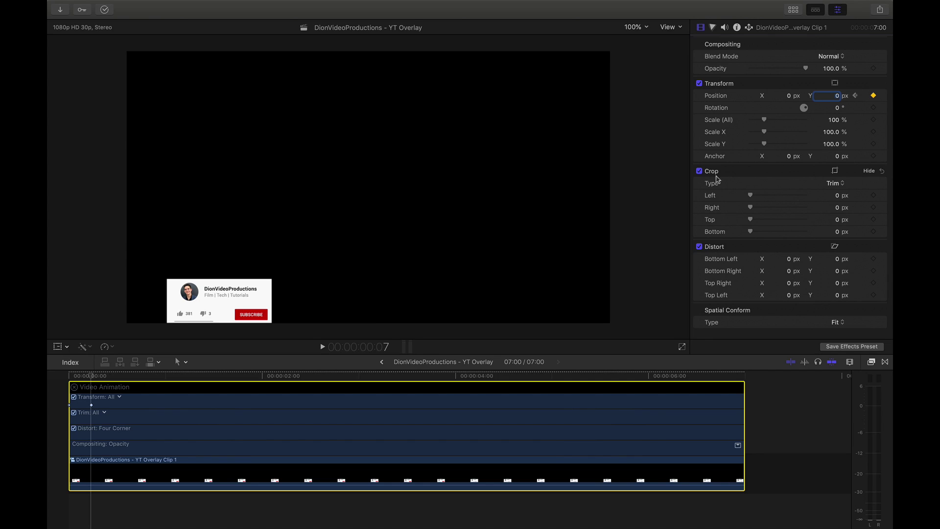
key("space")
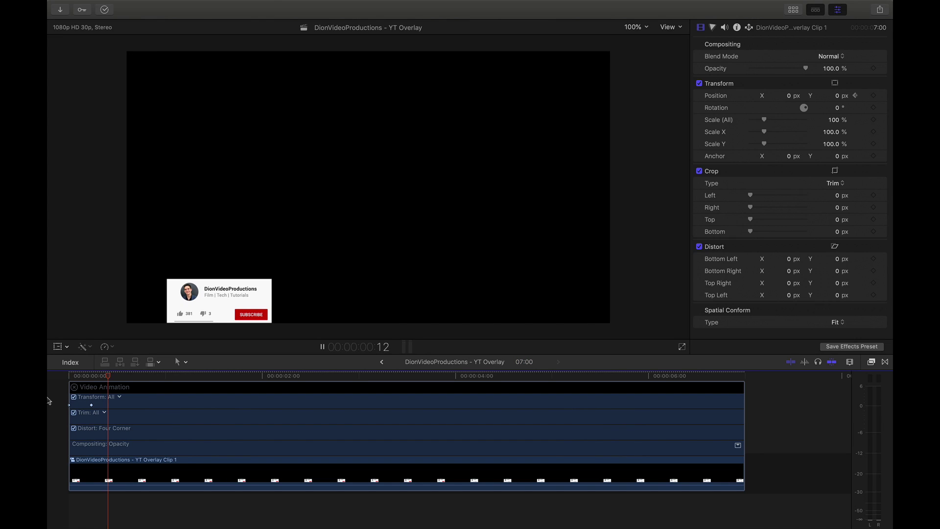
key("space")
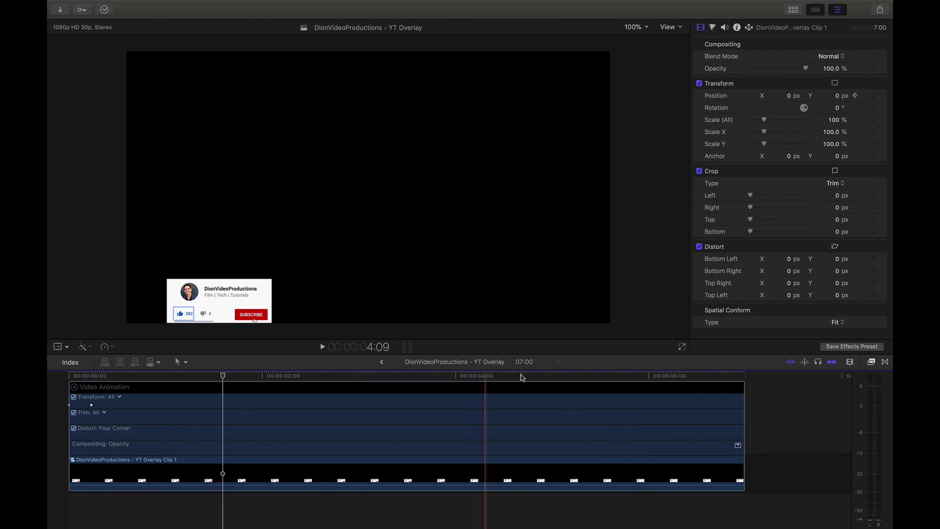
Build the slide-out by adding a position keyframe at 6:15 and setting the Y position to about -177 px at 6:24.
left_click(698, 376)
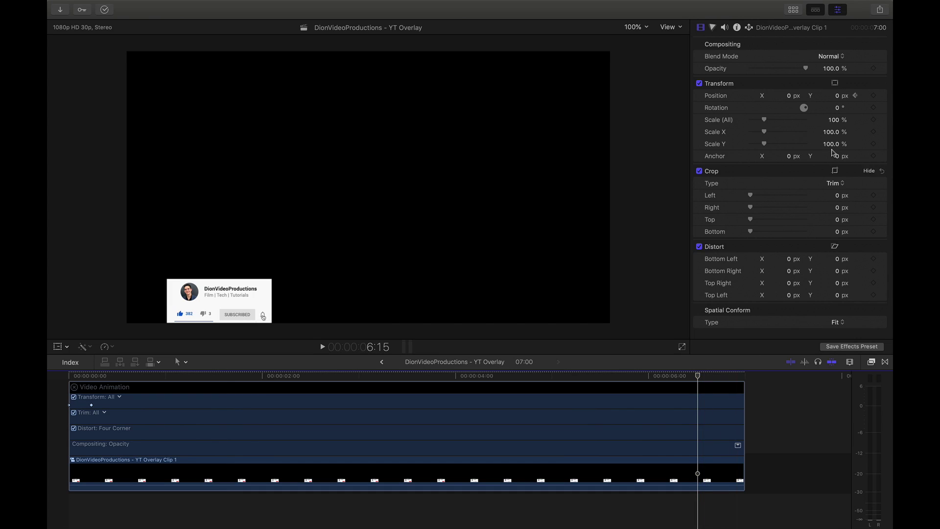
left_click(873, 96)
left_click(727, 376)
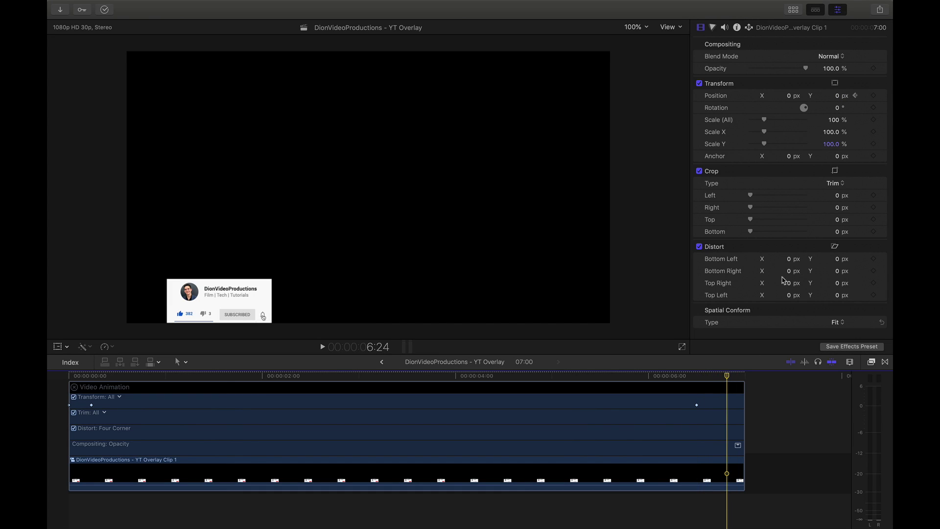
left_click_drag(837, 96, 836, 112)
Move the slide-in keyframes to about 00:10 and 00:18, and trim the empty frames off the clip's start.
key("Home")
key("super+equal")
key("super+equal")
key("super+equal")
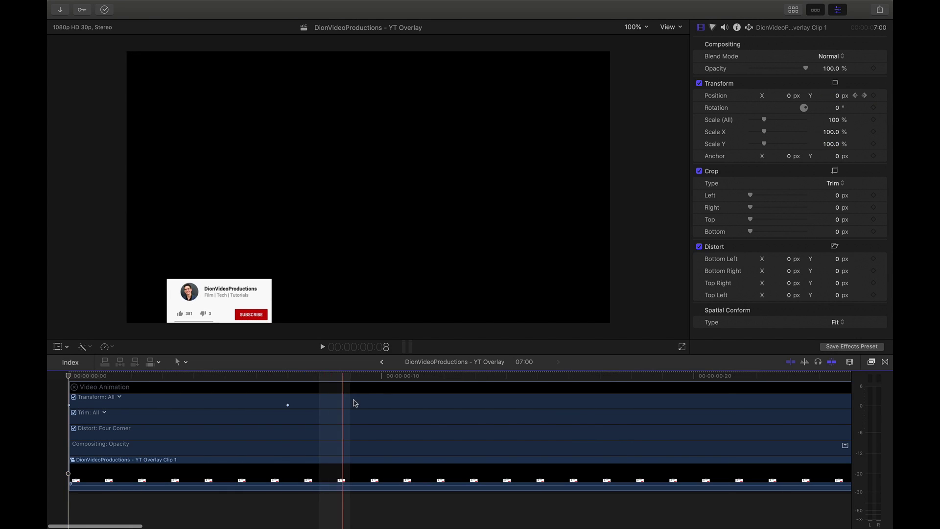
key("super+minus")
scroll(514, 401, "right", 5)
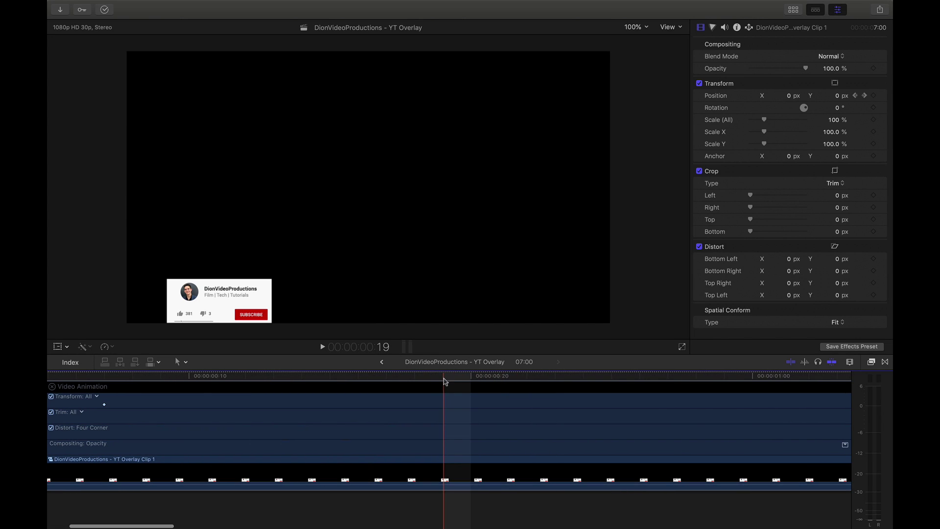
left_click(105, 405)
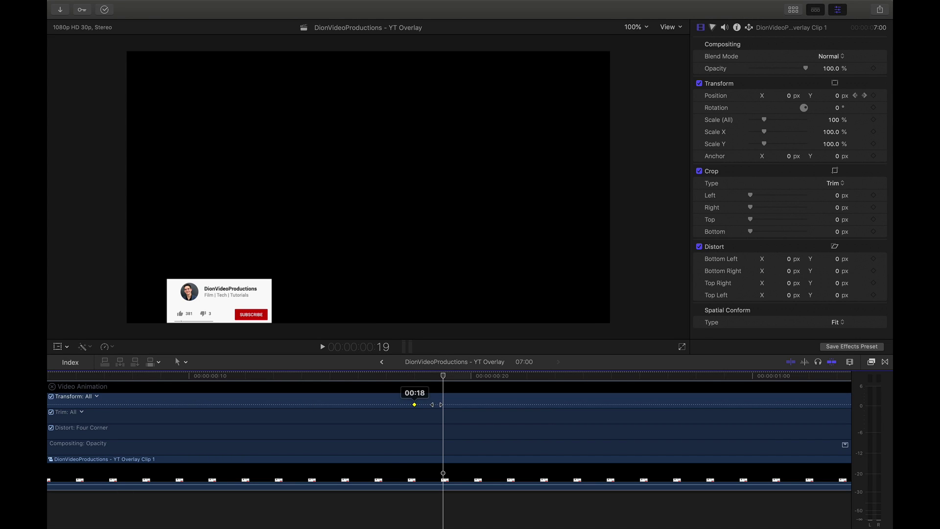
key("super+minus")
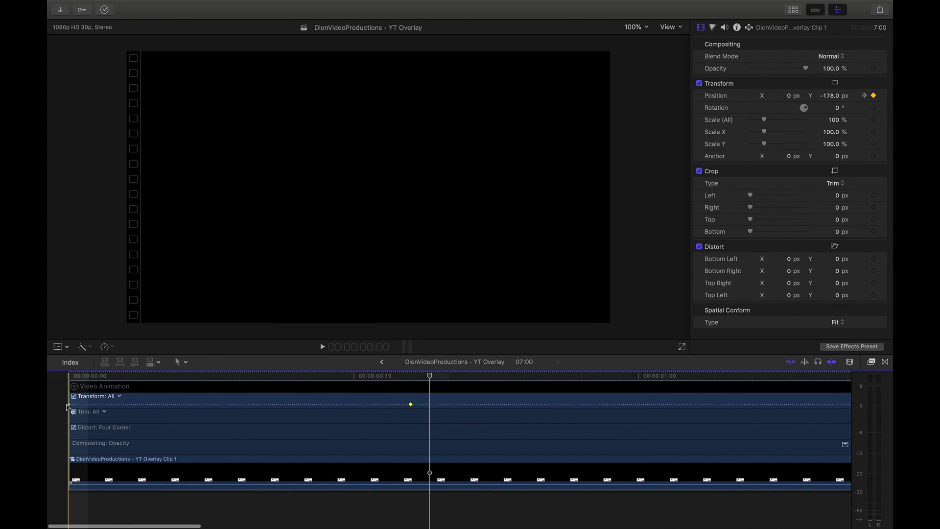
left_click_drag(70, 405, 258, 405)
key("space")
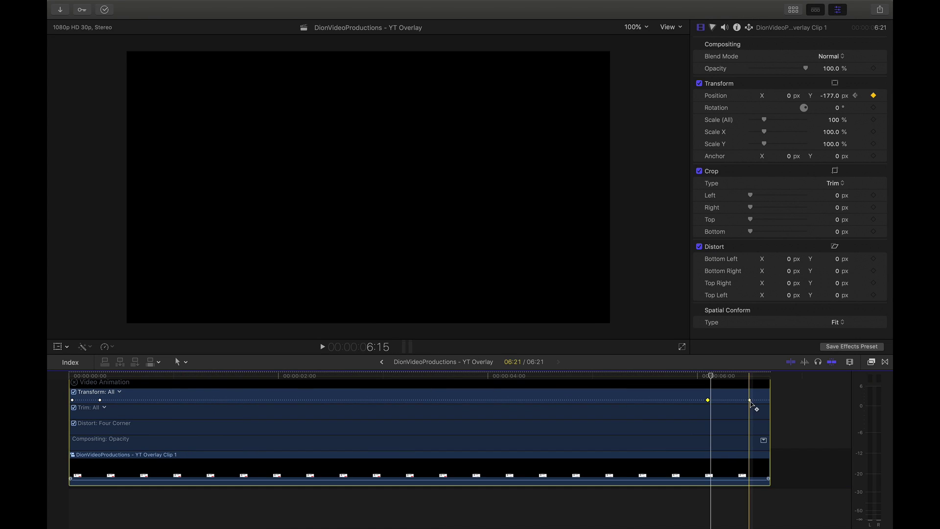
Move the last slide-out keyframe to 6:10 and trim the clip's end to a duration of 6:11.
left_click_drag(749, 400, 739, 400)
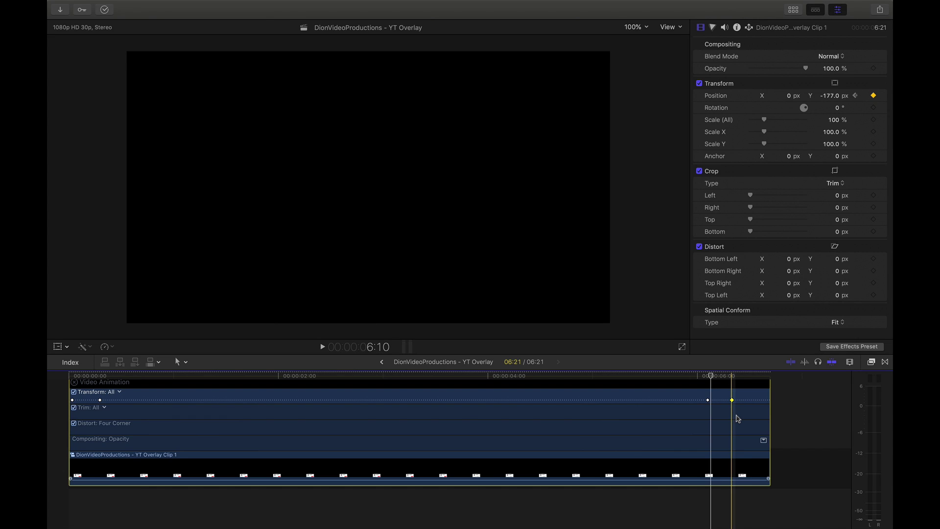
left_click(736, 418)
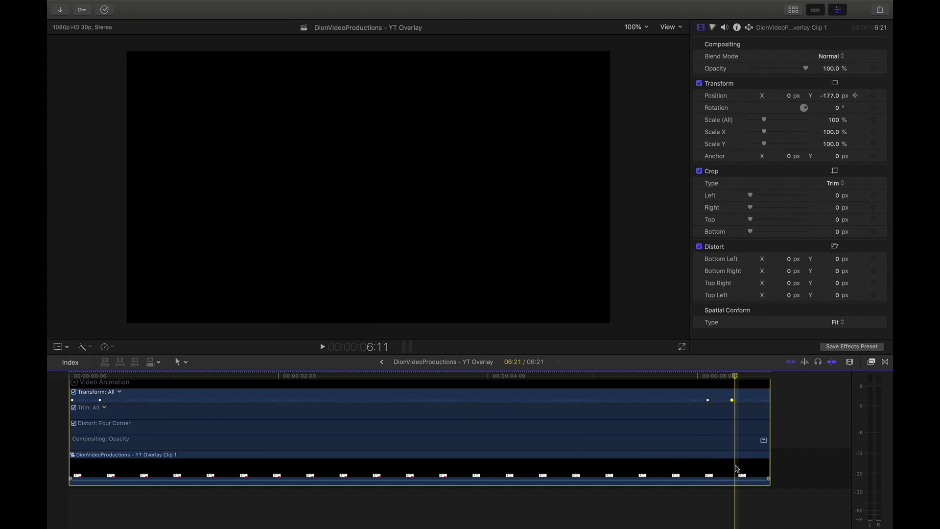
key("alt+]")
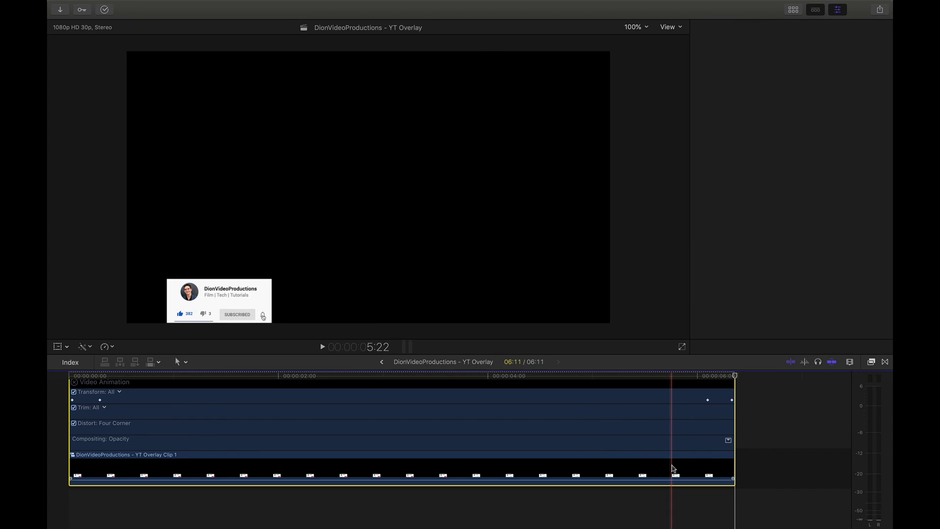
Hide the clip's video animation and the inspector, and play the finished overlay from the start.
left_click(451, 457)
right_click(103, 465)
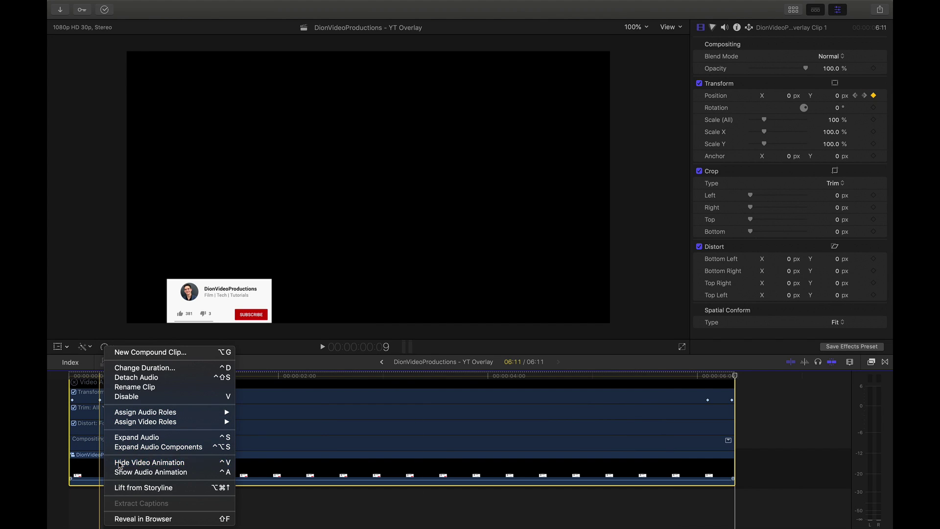
left_click(149, 462)
left_click(53, 437)
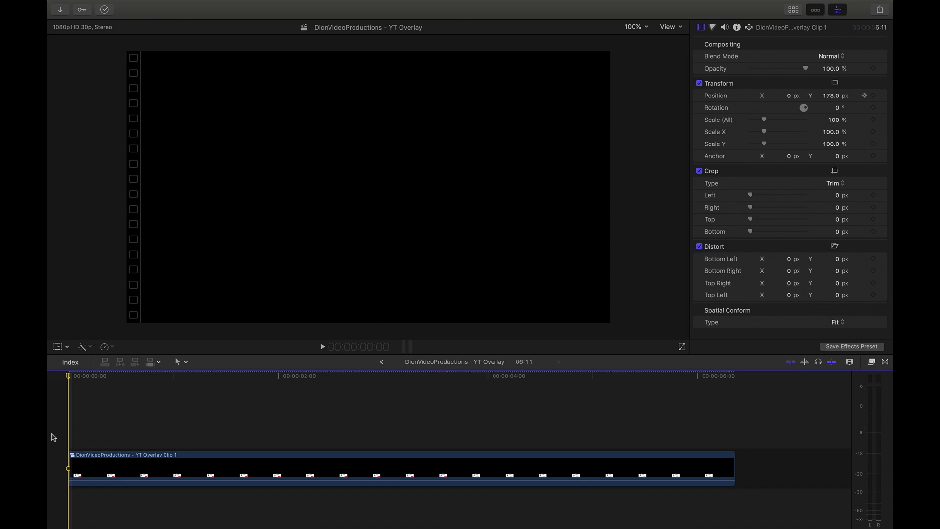
key("super+4")
key("space")
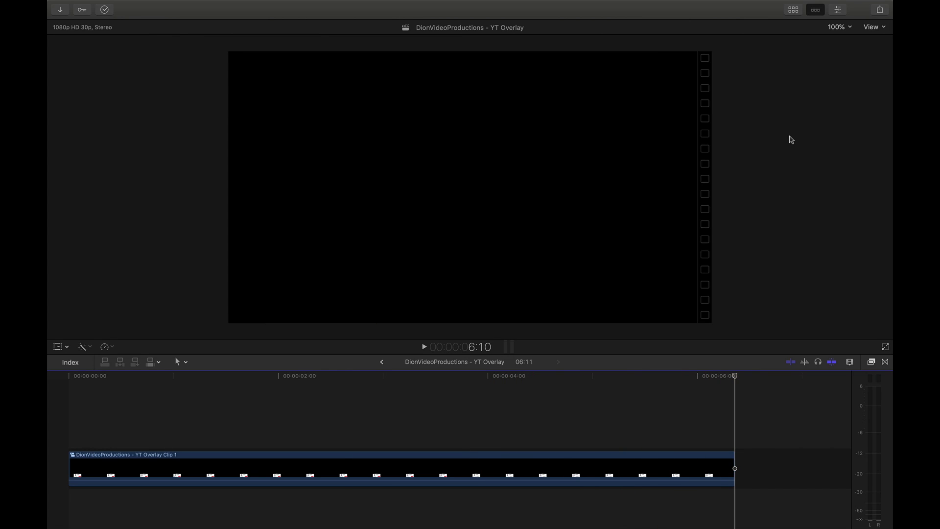
Paste the overlay compound clip above the footage at about 17 s in the "Run Final Cut Pro X From An External Hard Drive" project.
left_click(344, 470)
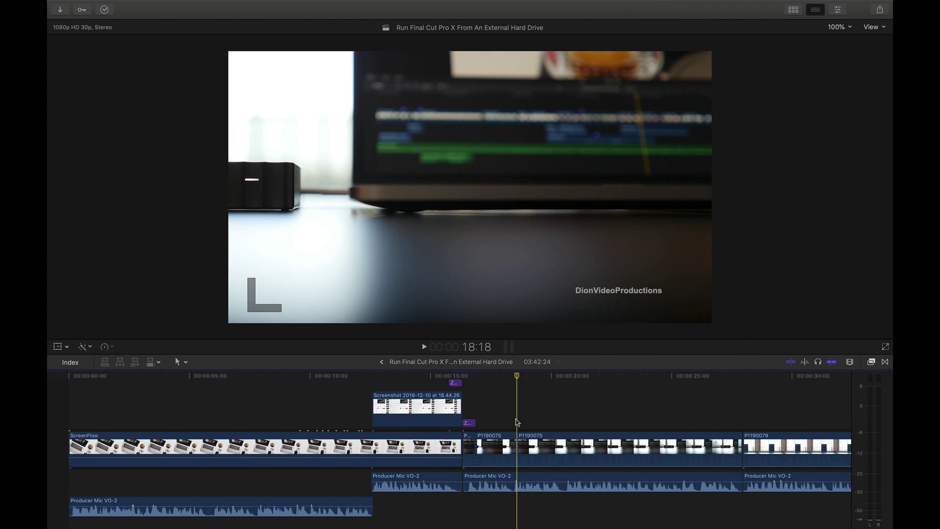
key("super+v")
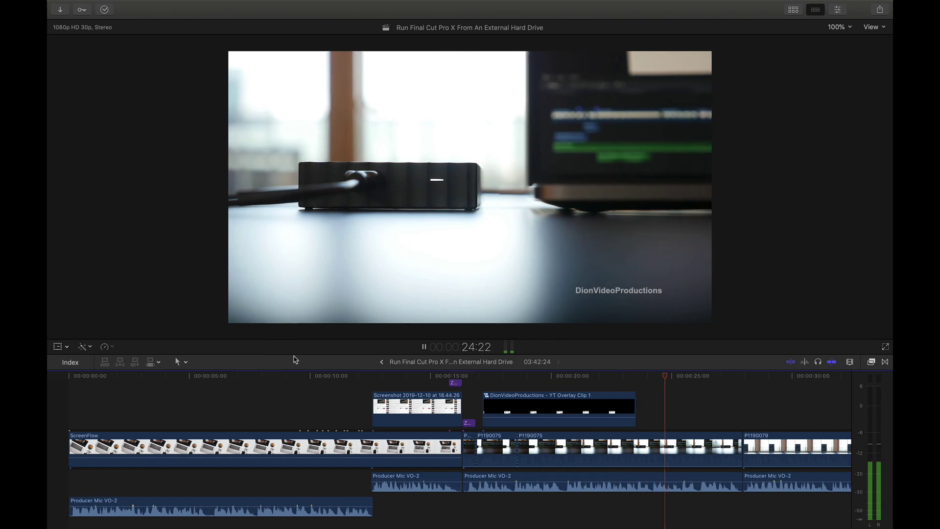
Stop playback, return the playhead to 14:00, and play the project full screen to review the overlay.
key("space")
left_click(406, 377)
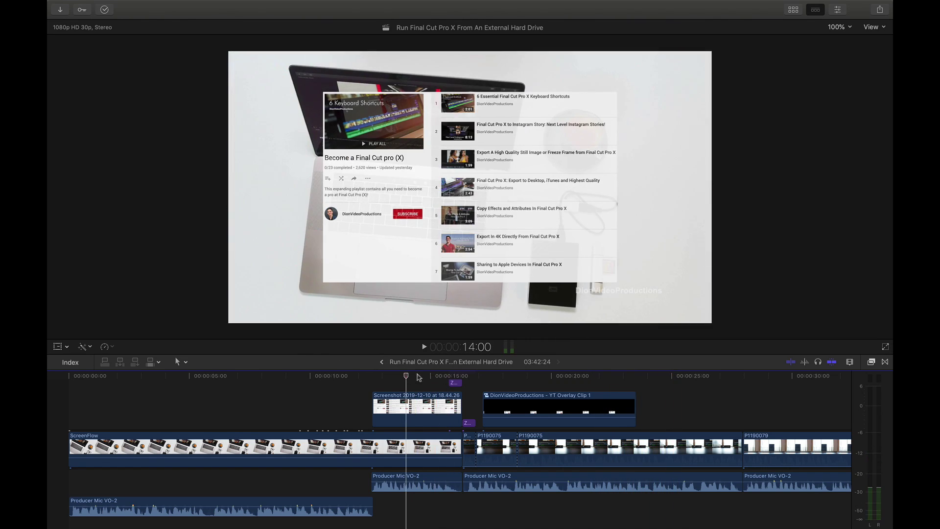
left_click(886, 347)
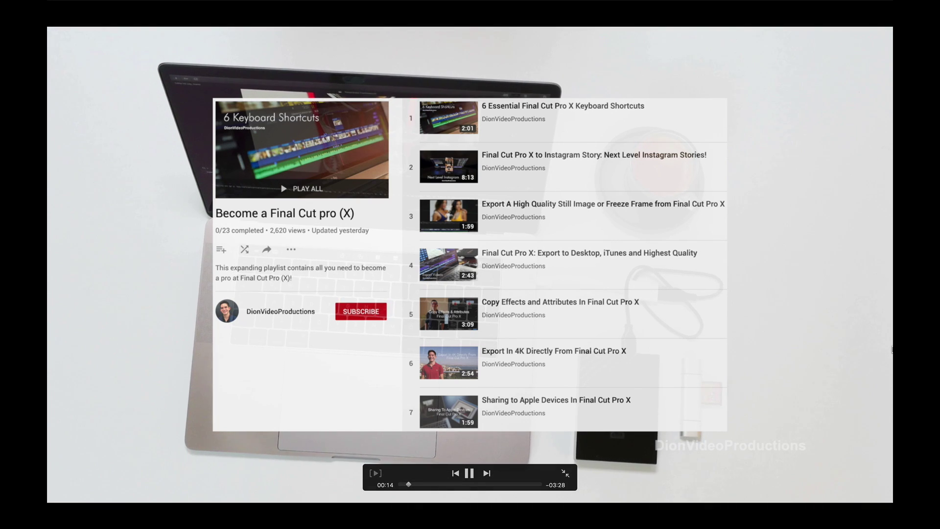